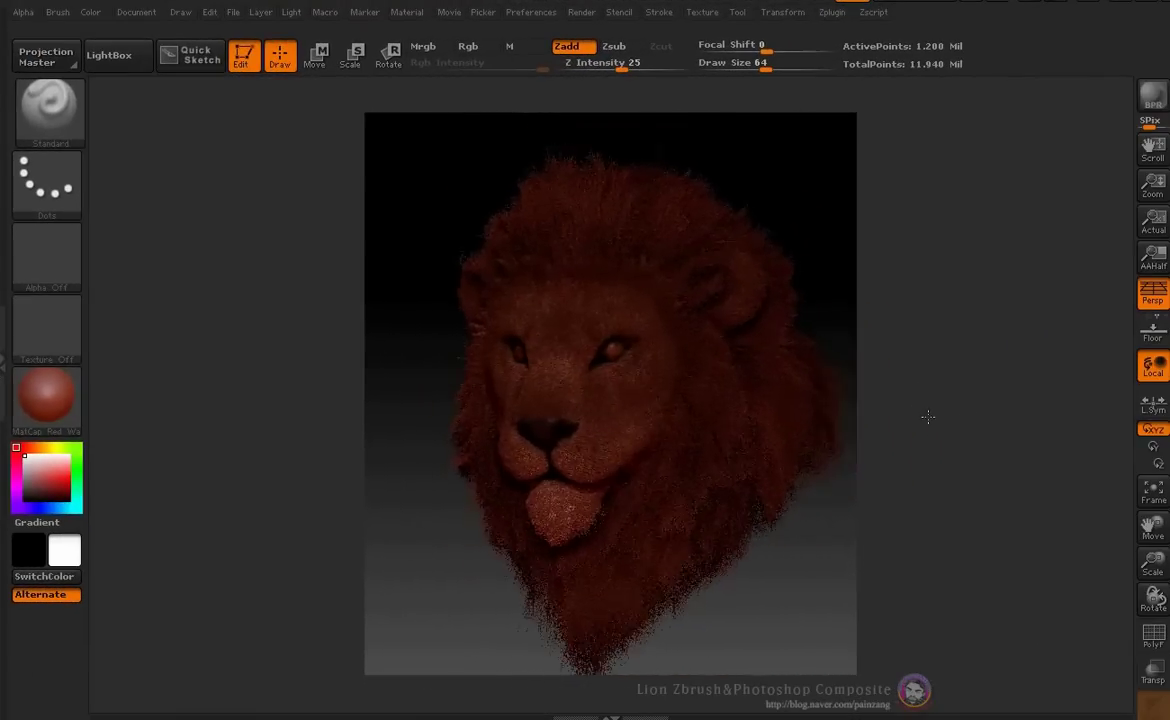
Zoom and position the furry lion head in ZBrush so it fills the canvas
mouse_move(928, 416)
left_mouse_down()
mouse_move(947, 393)
mouse_move(956, 405)
left_mouse_up()
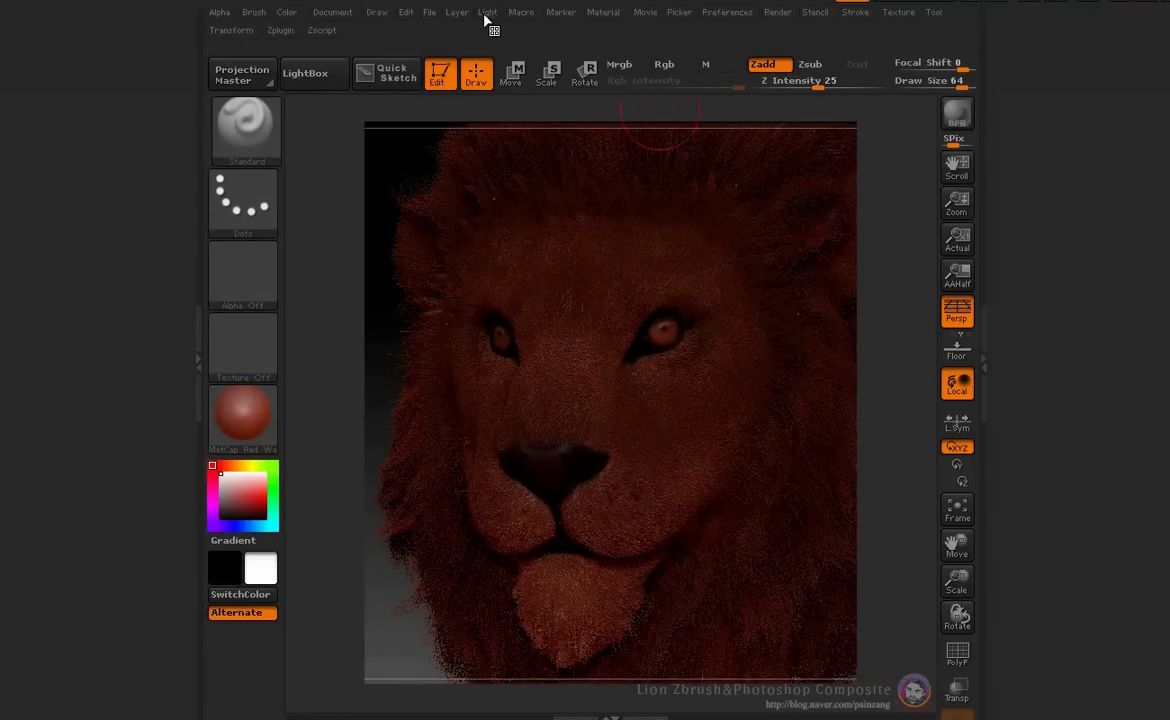
Dock the Light and Render palettes and move the light to even out the fur lighting
left_click(487, 12)
left_click(777, 12)
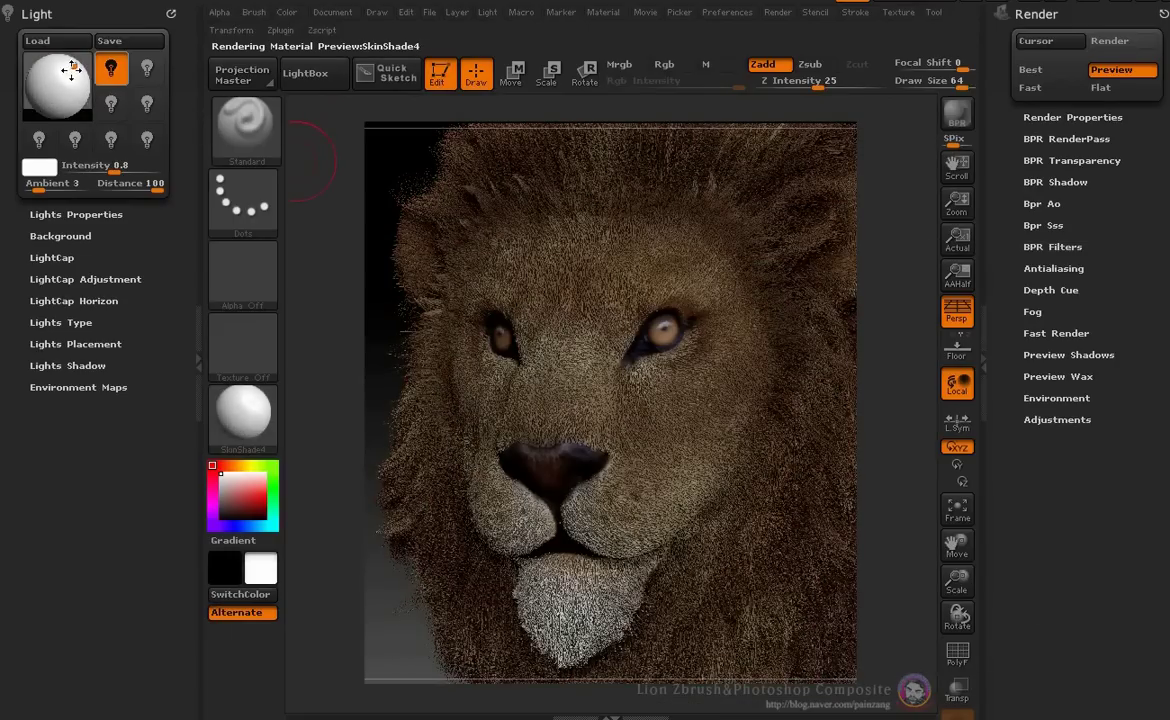
left_click_drag(72, 68, 68, 68)
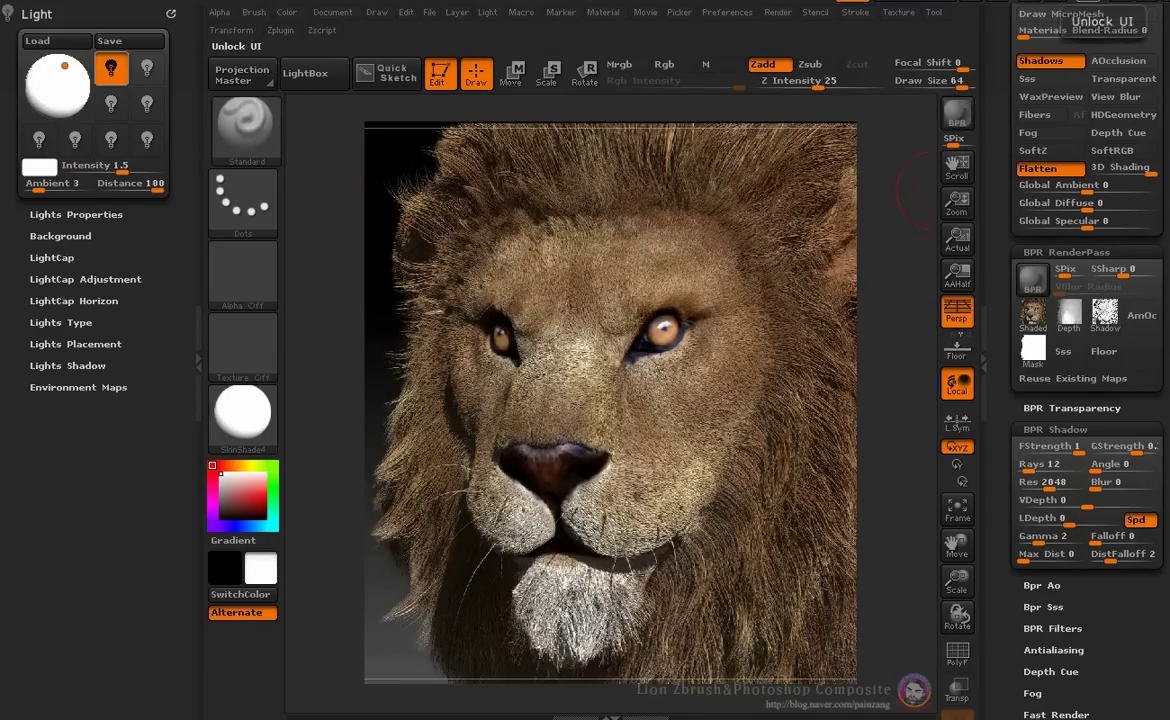
Save the shaded, depth, shadow and mask render passes as PSD files
left_click(1033, 315)
key("Return")
left_click(1069, 315)
key("Return")
left_click(1105, 315)
key("Return")
left_click(1033, 351)
key("Return")
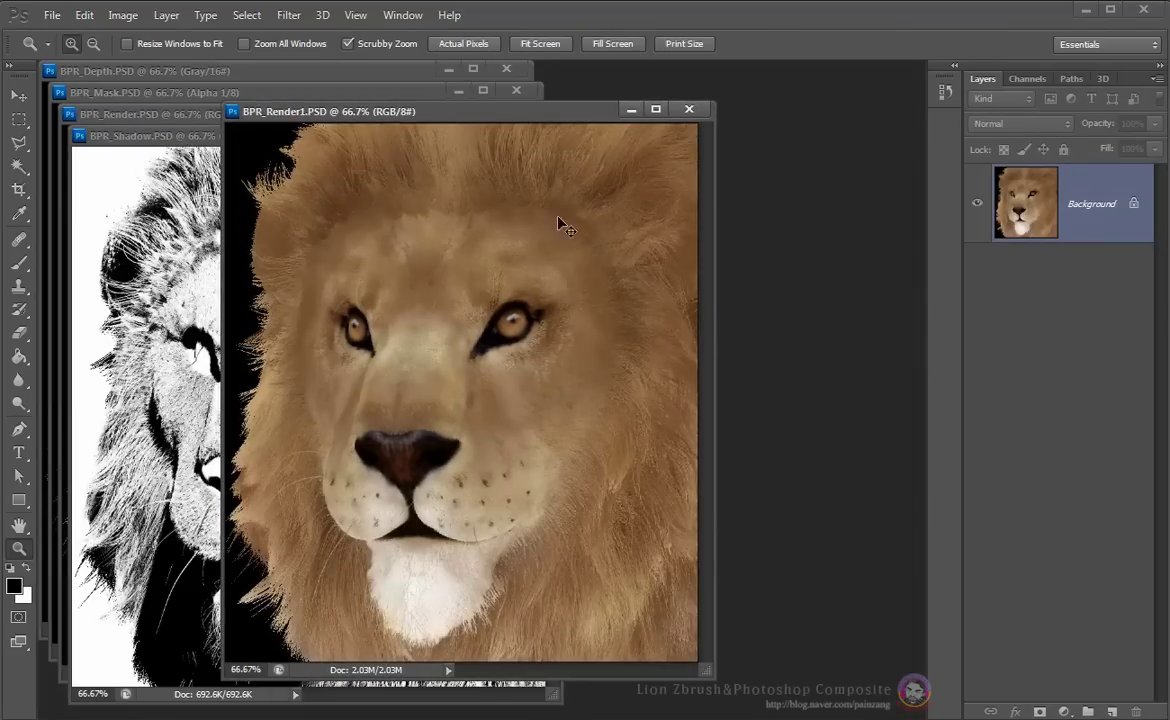
Copy the shadow pass and paste it into lion10 as a new layer
left_click_drag(480, 111, 646, 118)
left_click(280, 116)
key("ctrl+a")
key("ctrl+c")
left_click(606, 112)
key("ctrl+v")
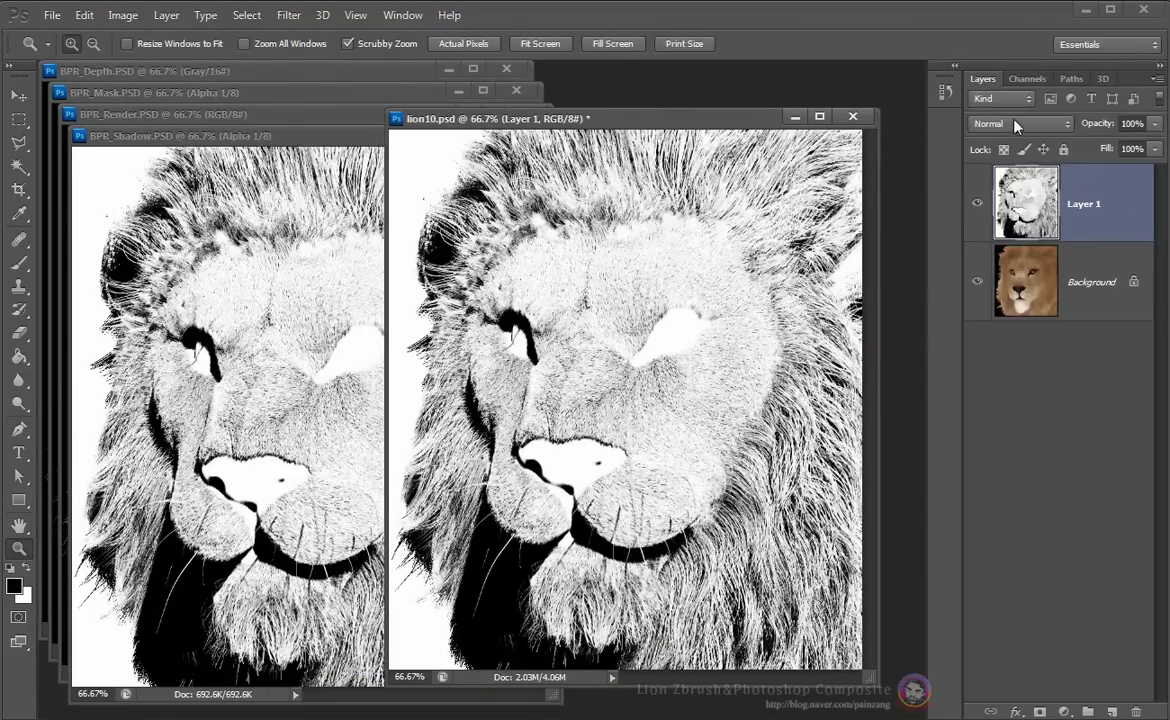
Paste the colour render into lion10 and close its source document
left_click(215, 114)
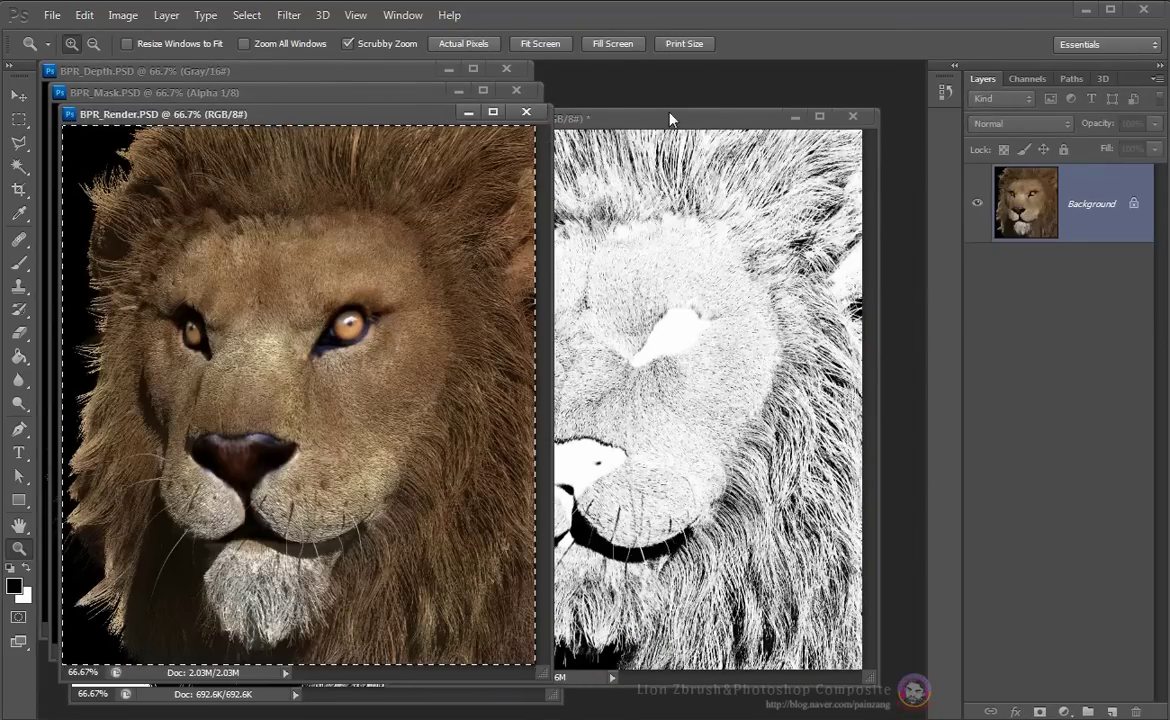
left_click(670, 119)
left_click(1120, 271)
key("ctrl+v")
left_click(1100, 347)
left_click(285, 102)
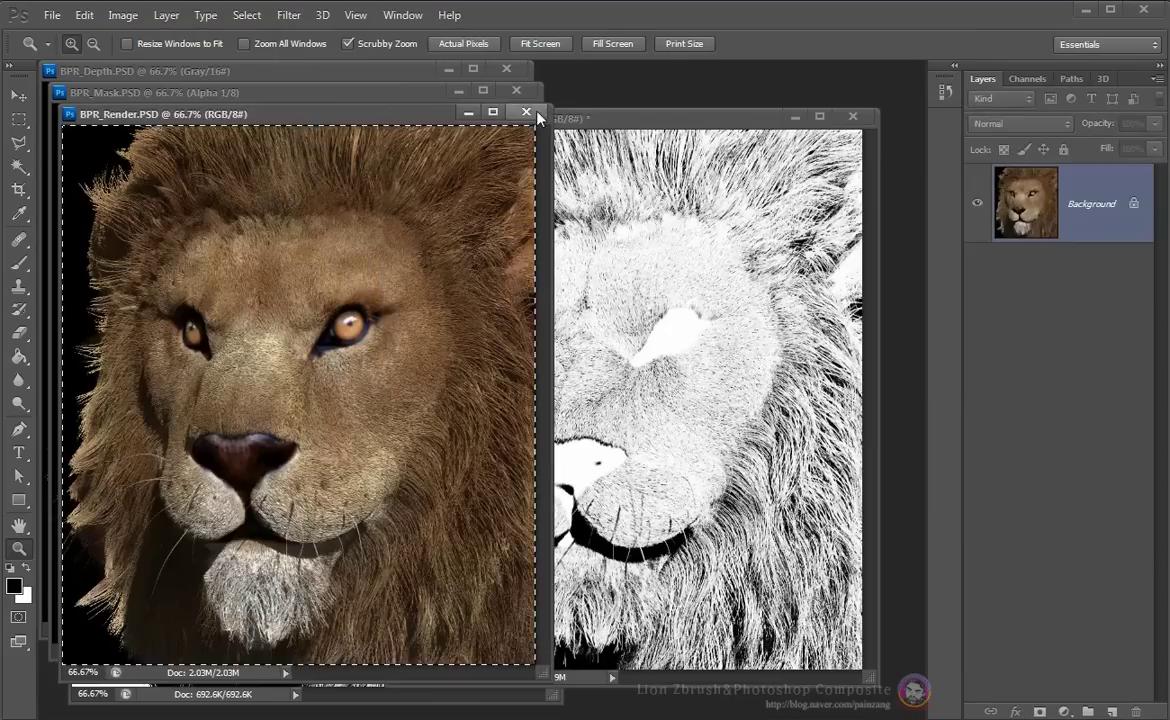
left_click(527, 112)
Paste the mask and depth passes into lion10 as new layers
key("ctrl+a")
key("ctrl+c")
left_click(620, 118)
key("ctrl+v")
left_click(300, 72)
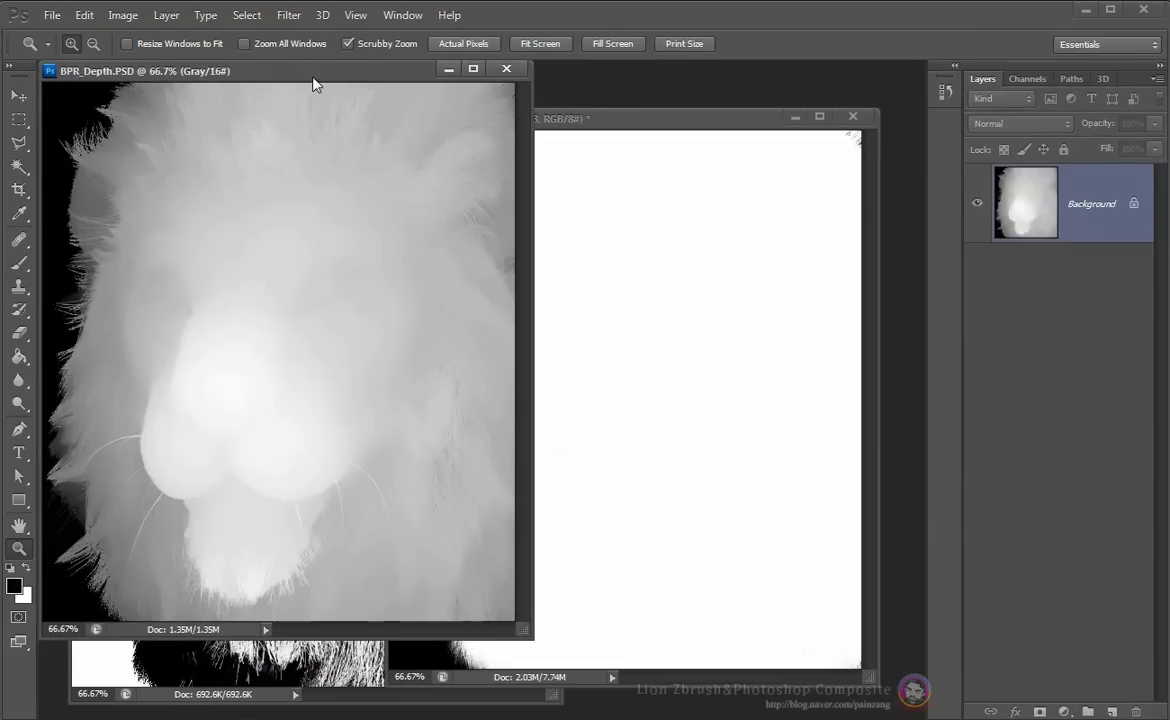
left_click(506, 68)
left_click(620, 118)
key("ctrl+v")
Select the Alpha 1 channel and hide the depth Layer 4
left_click(1028, 78)
left_click(1110, 711)
key("ctrl+v")
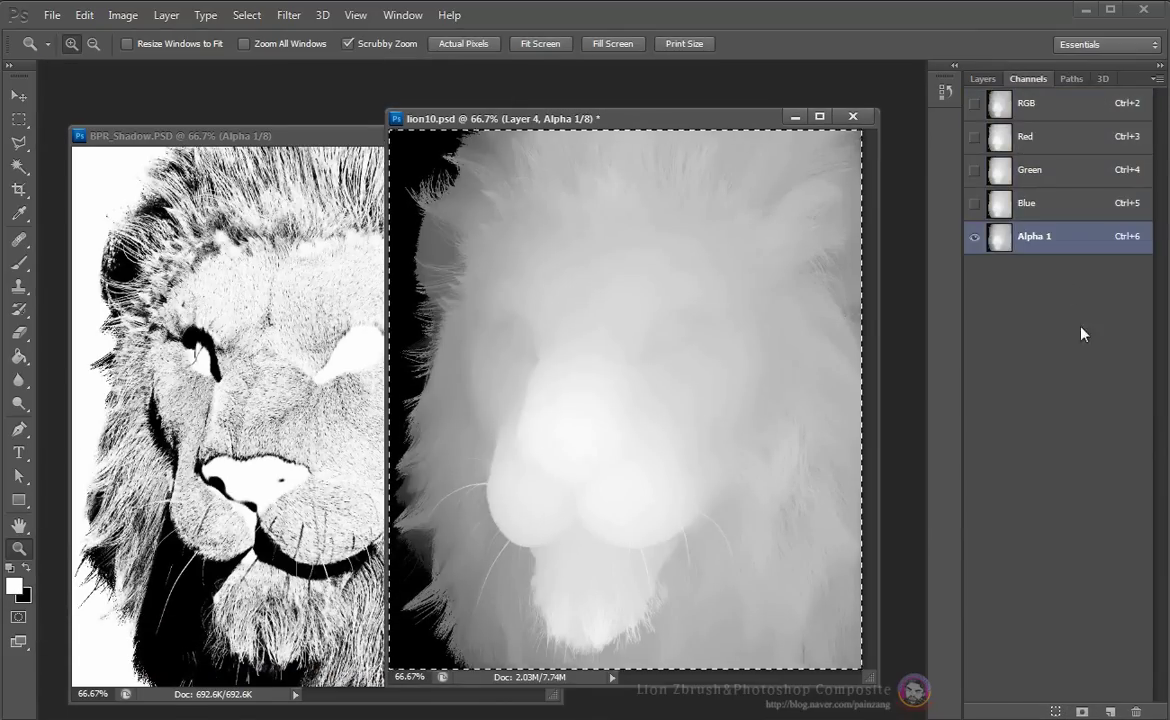
left_click(983, 78)
left_click(1100, 282)
Delete the white areas of mask Layer 3 using a brightness selection, then hide it
left_click(977, 203)
left_click(1027, 78)
left_click(1000, 120, "ctrl")
left_click(983, 78)
key("Delete")
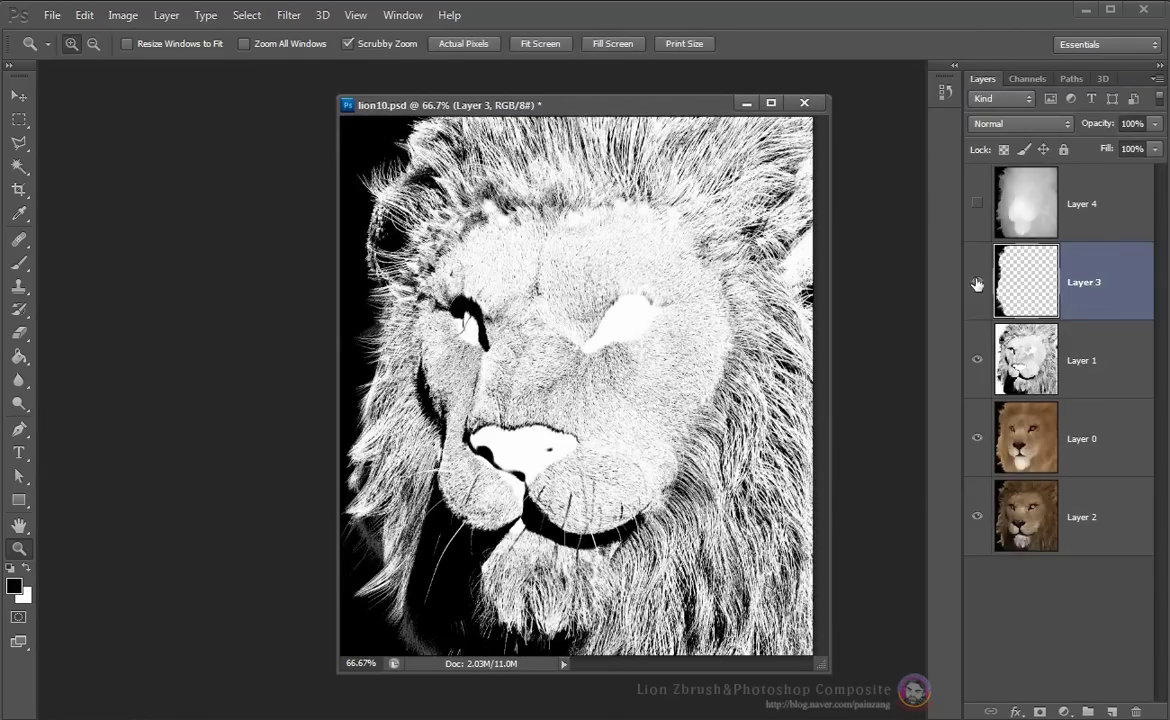
left_click(977, 284)
Set shadow Layer 1 to Multiply at 75% opacity
left_click(1100, 360)
left_click(1020, 123)
left_click(935, 205)
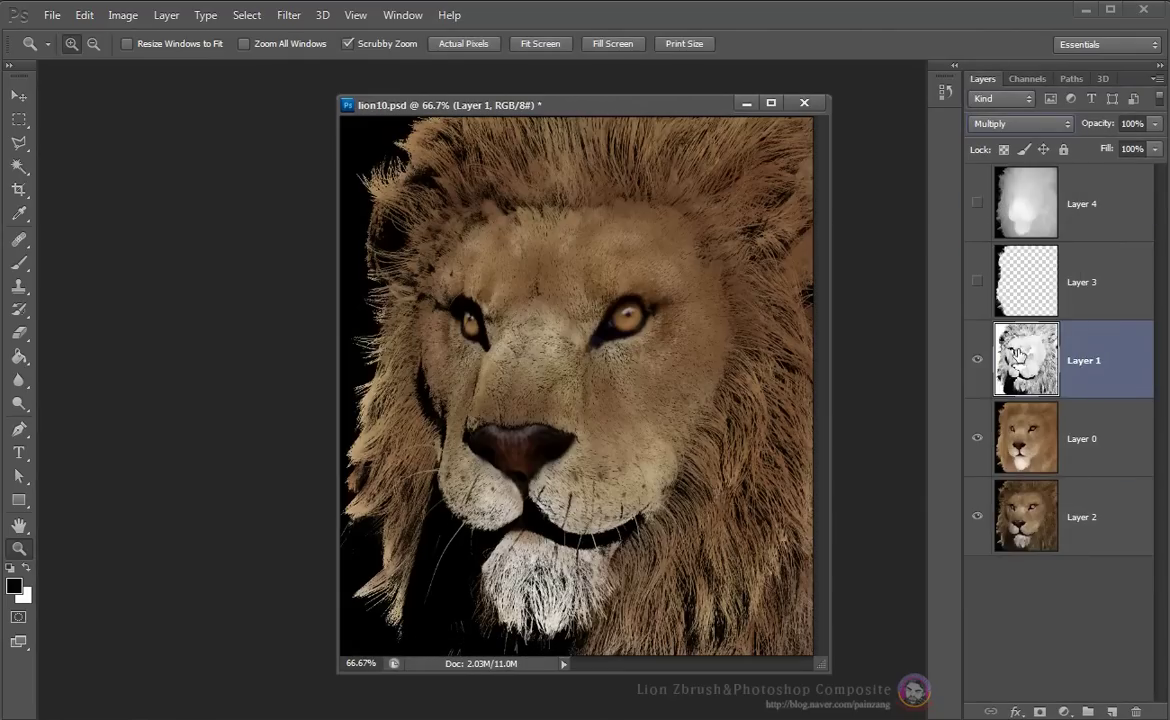
left_click_drag(1098, 123, 1075, 125)
Add Layer 5 below the colour lion Layer 0 and fill it black with the Paint Bucket
left_click(1030, 281, "ctrl")
left_click(1084, 373)
left_click(1090, 428)
left_click(1068, 530)
key("ctrl+shift+alt+n")
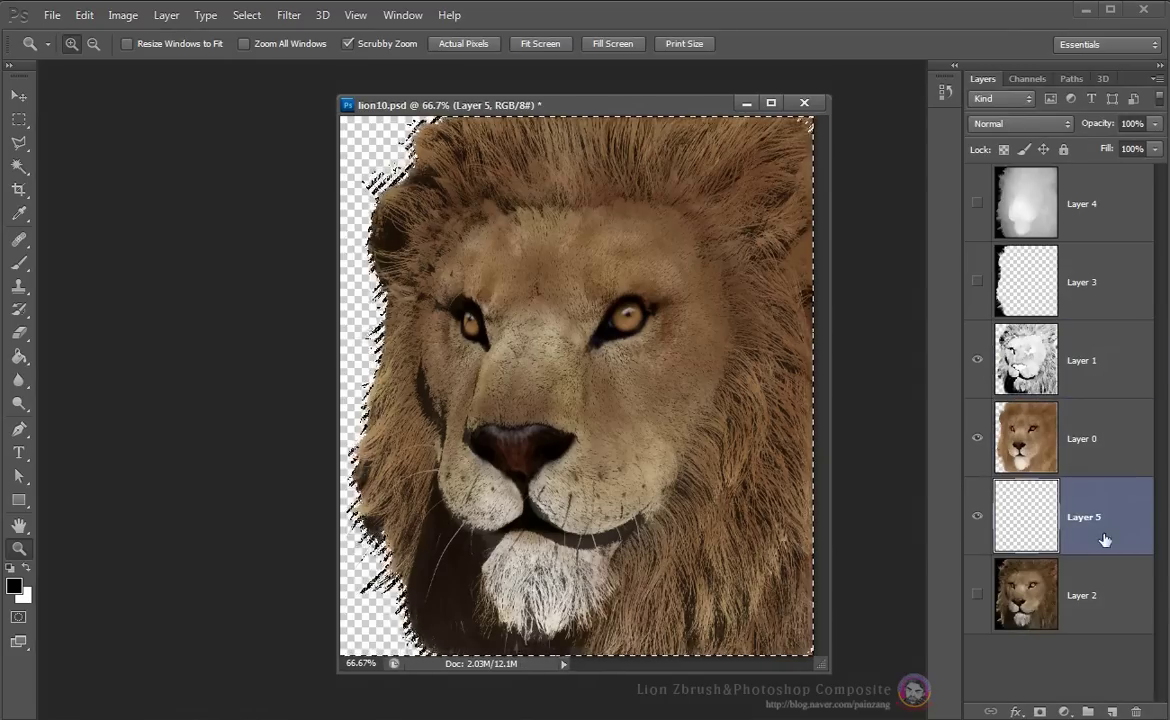
key("g")
key("ctrl+d")
left_click(570, 365)
scroll(614, 396, "up", 3)
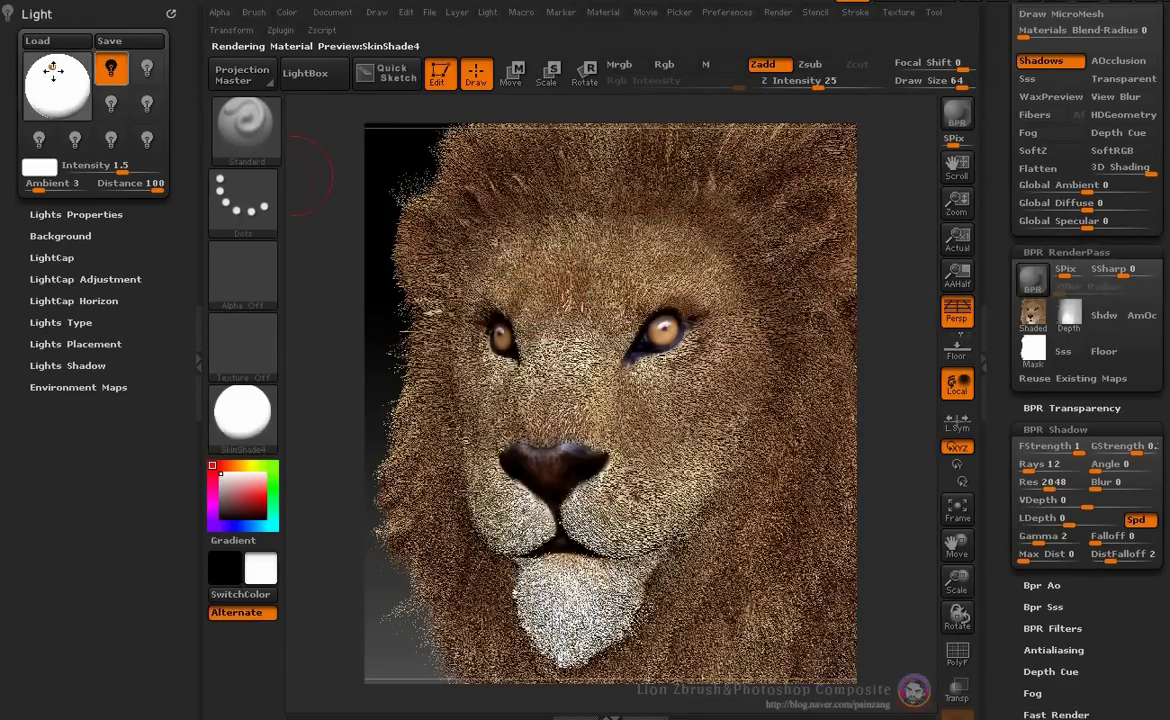
Re-render the lion in ZBrush and paste the new BPR_Shadow into lion10 as Layer 6
key("shift+r")
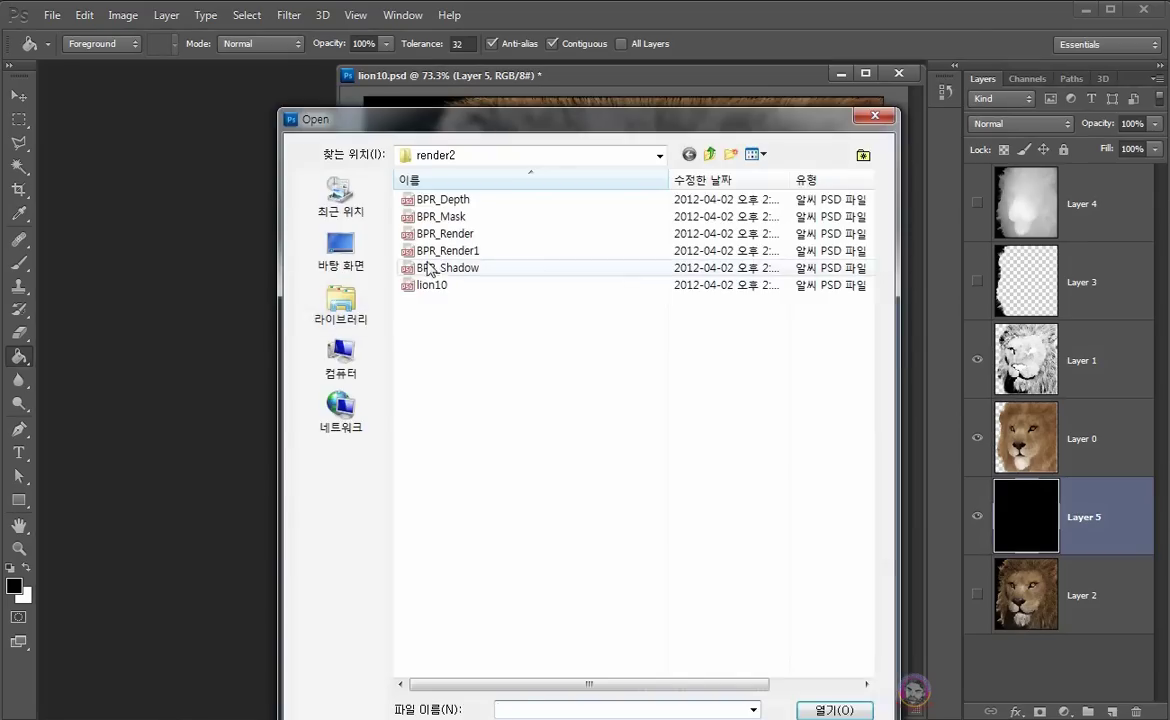
double_click(428, 268)
key("ctrl+a")
key("ctrl+c")
left_click(635, 85)
key("ctrl+v")
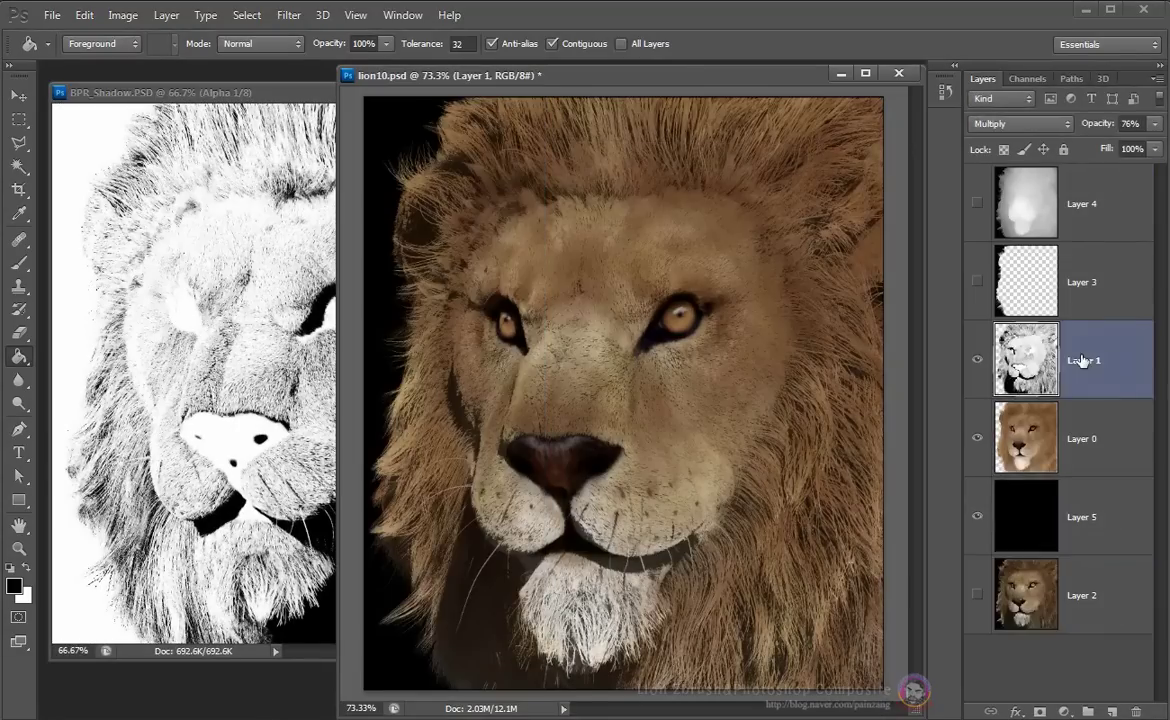
Set Layer 6 to Multiply at 44% opacity
left_click(989, 124)
left_click(1000, 200)
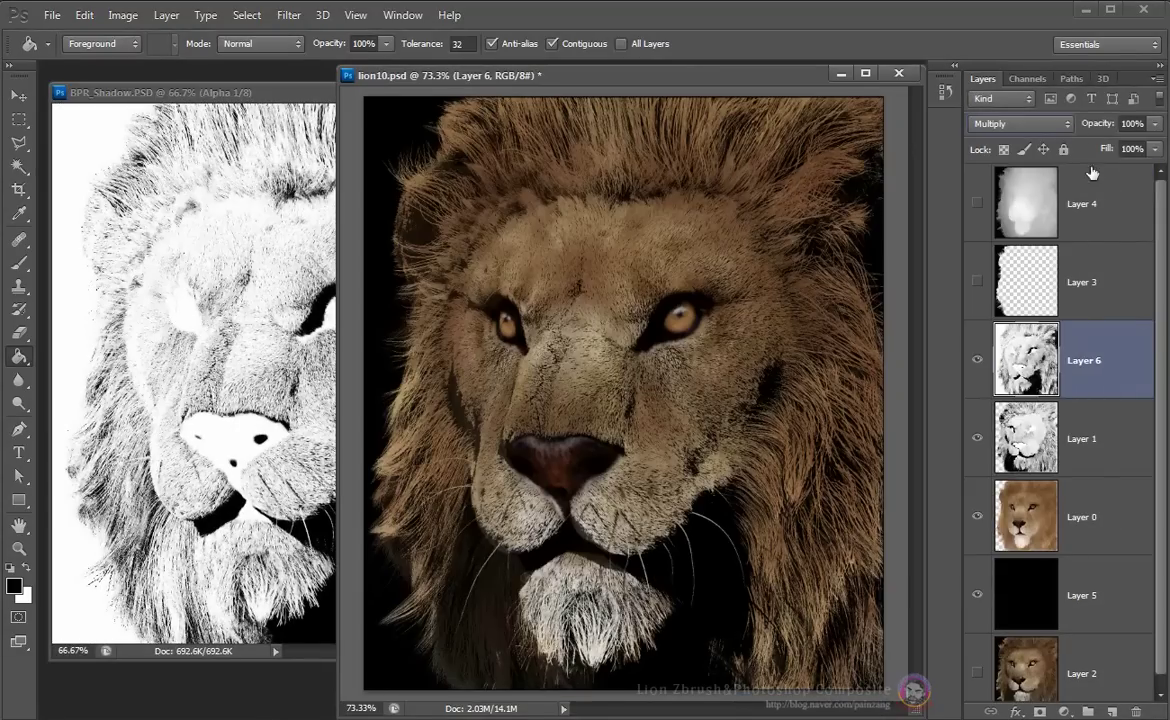
left_click_drag(1072, 128, 1077, 130)
type("44")
key("Return")
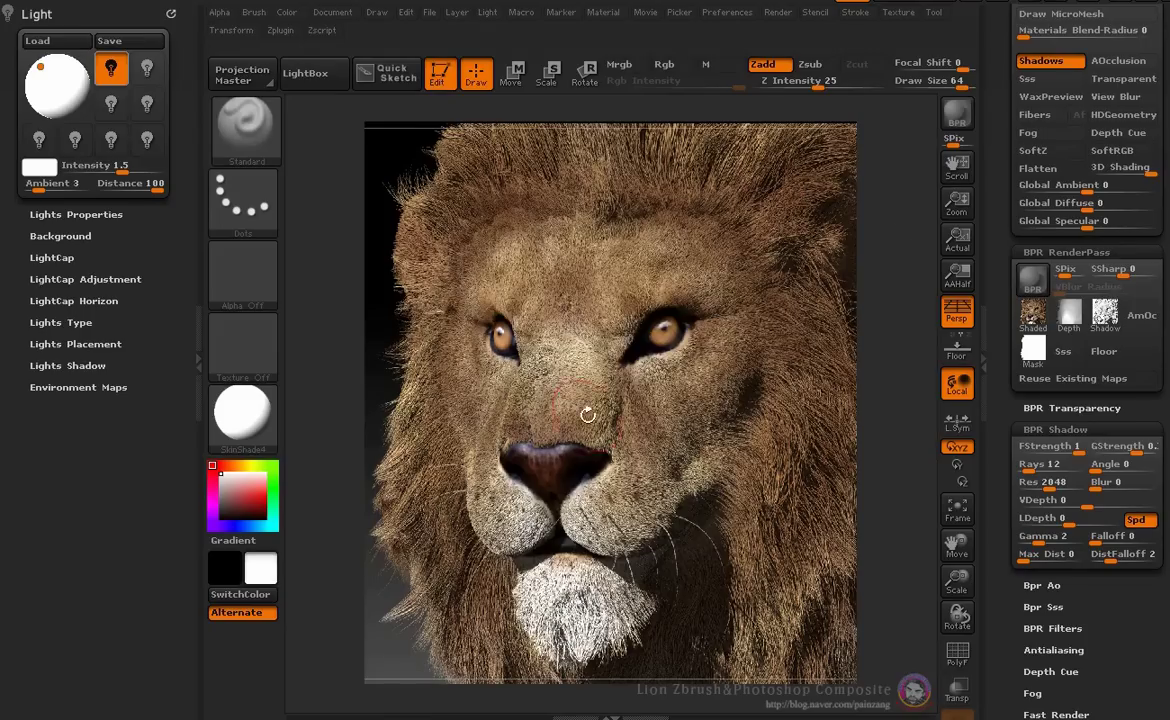
Enable Bpr AO and give the occlusion Layer 7 brightness -47 and contrast 73
scroll(1090, 300, "down", 5)
left_click(1040, 514)
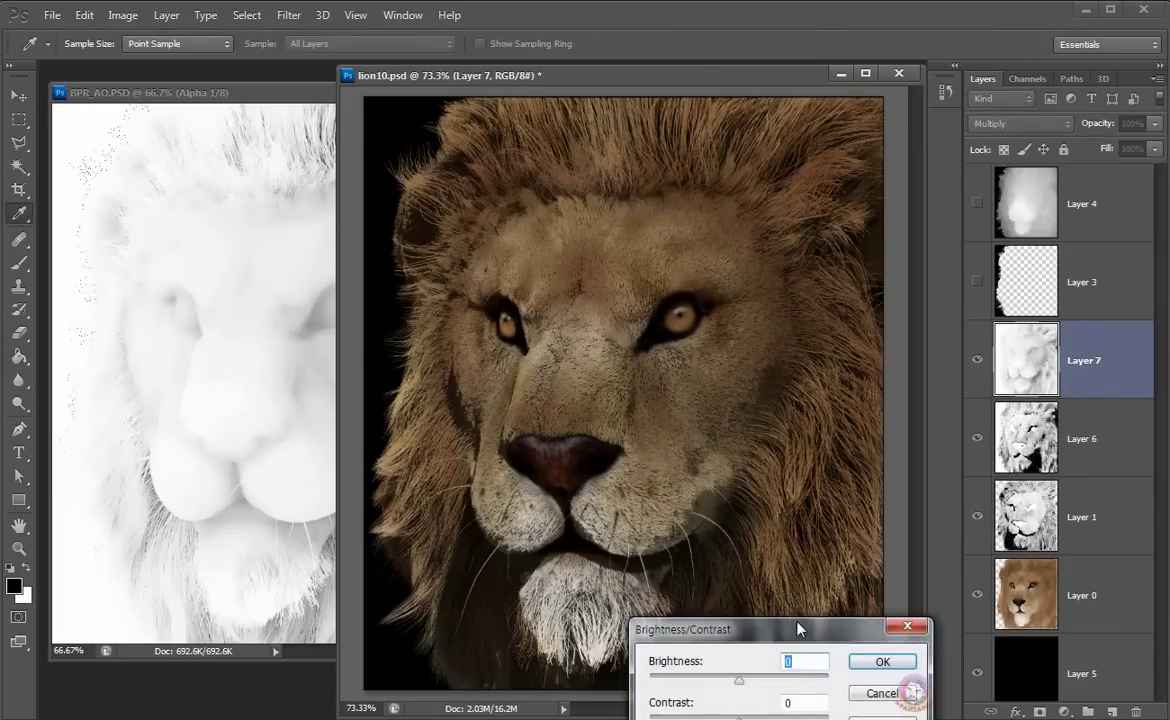
left_click_drag(165, 424, 148, 420)
left_click_drag(216, 459, 240, 463)
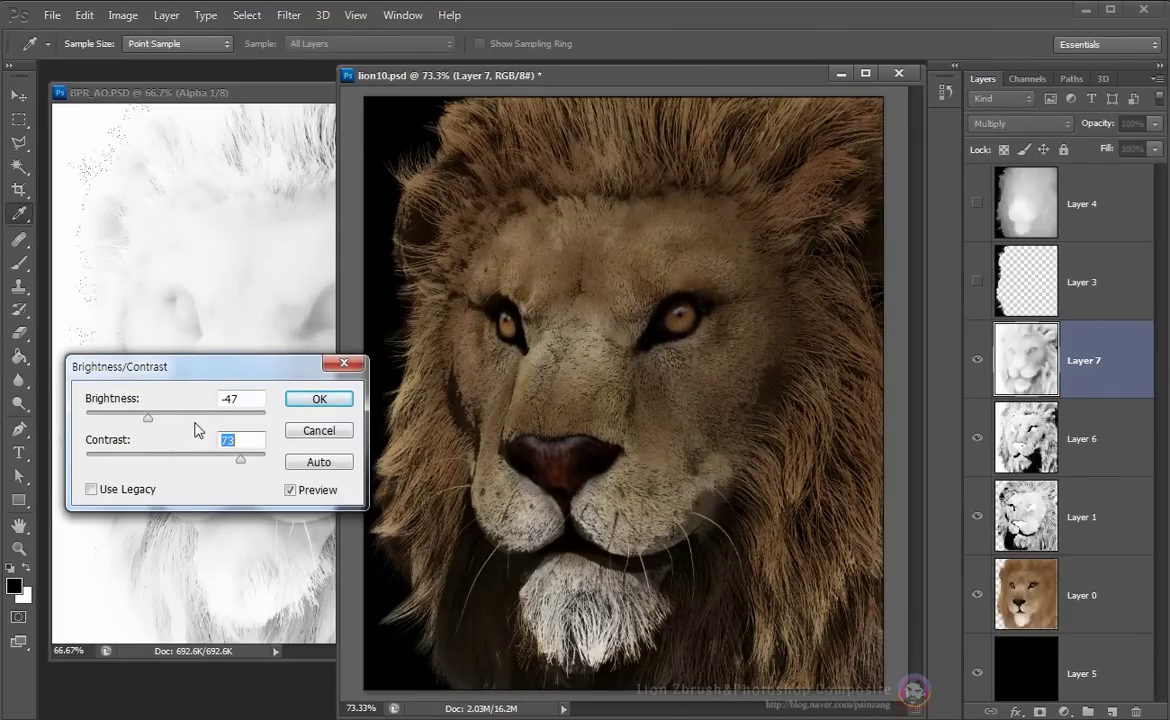
left_click(319, 399)
key("g")
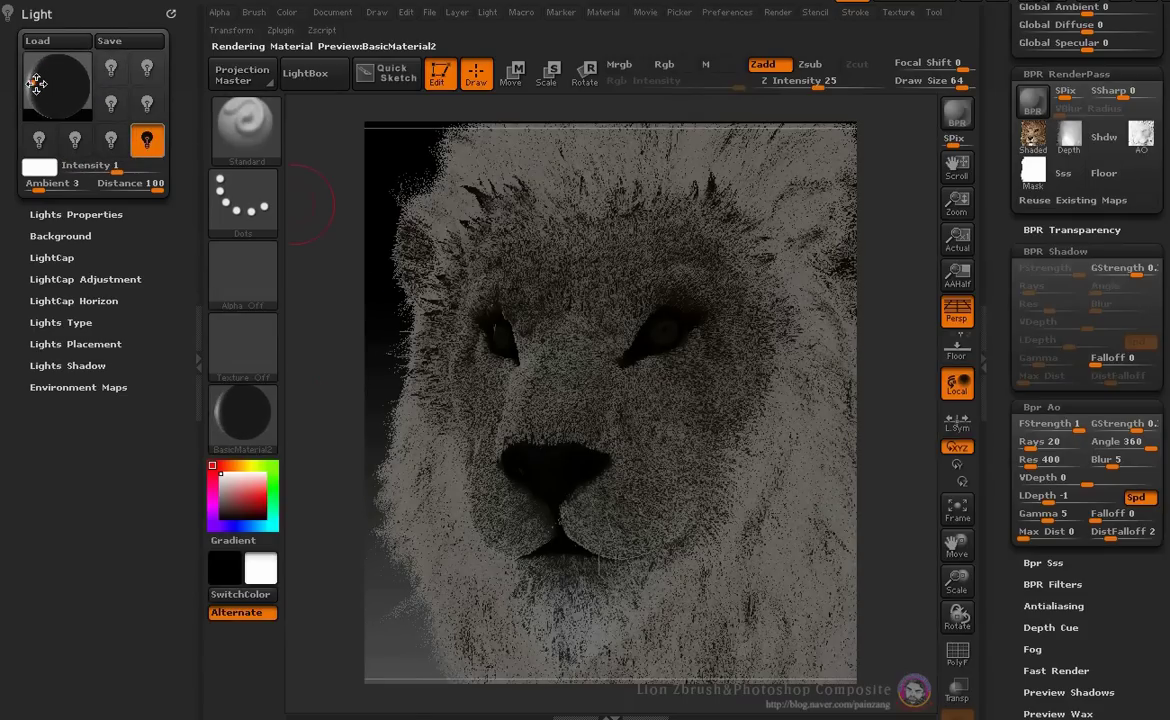
Back-light the lion, BPR render it, and save the shaded pass as BPR_Render
left_click_drag(40, 80, 37, 82)
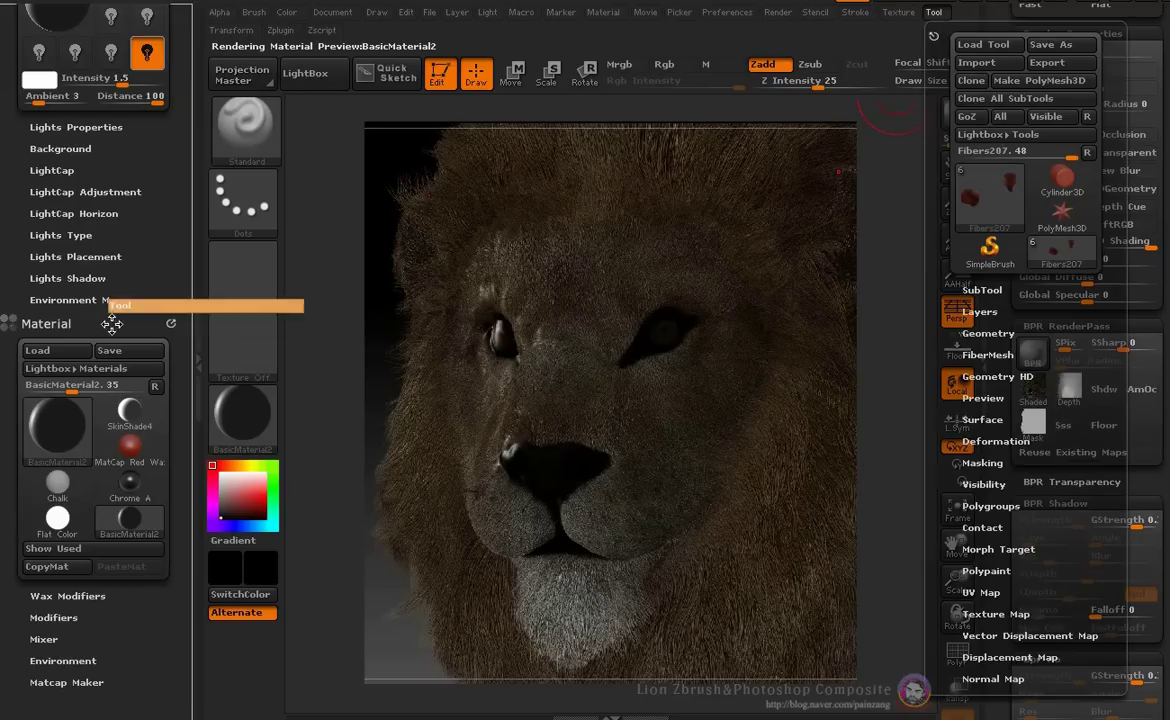
left_click(62, 206)
left_click(960, 116)
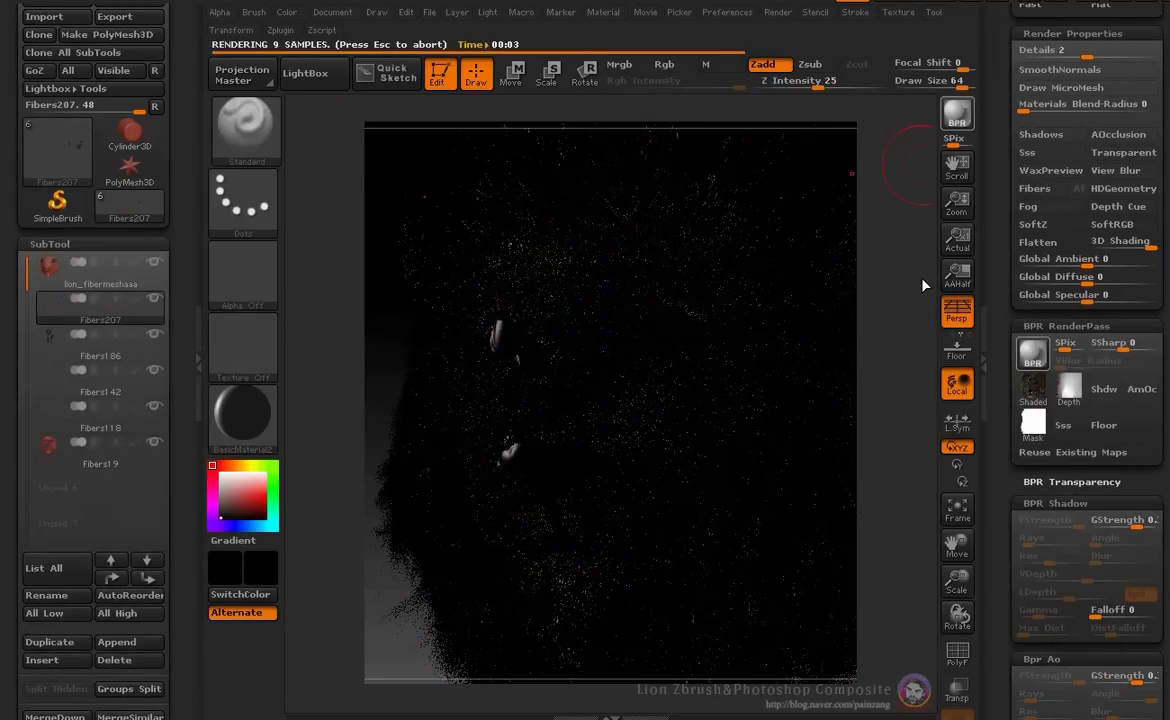
left_click(1033, 388)
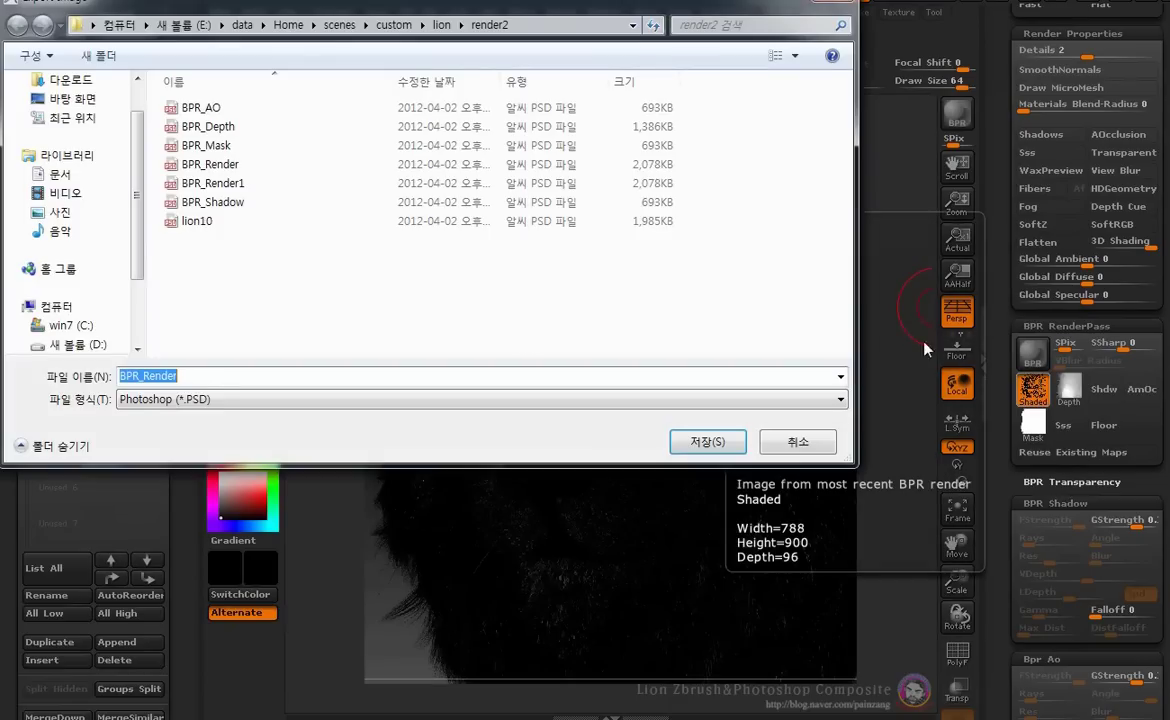
left_click(707, 444)
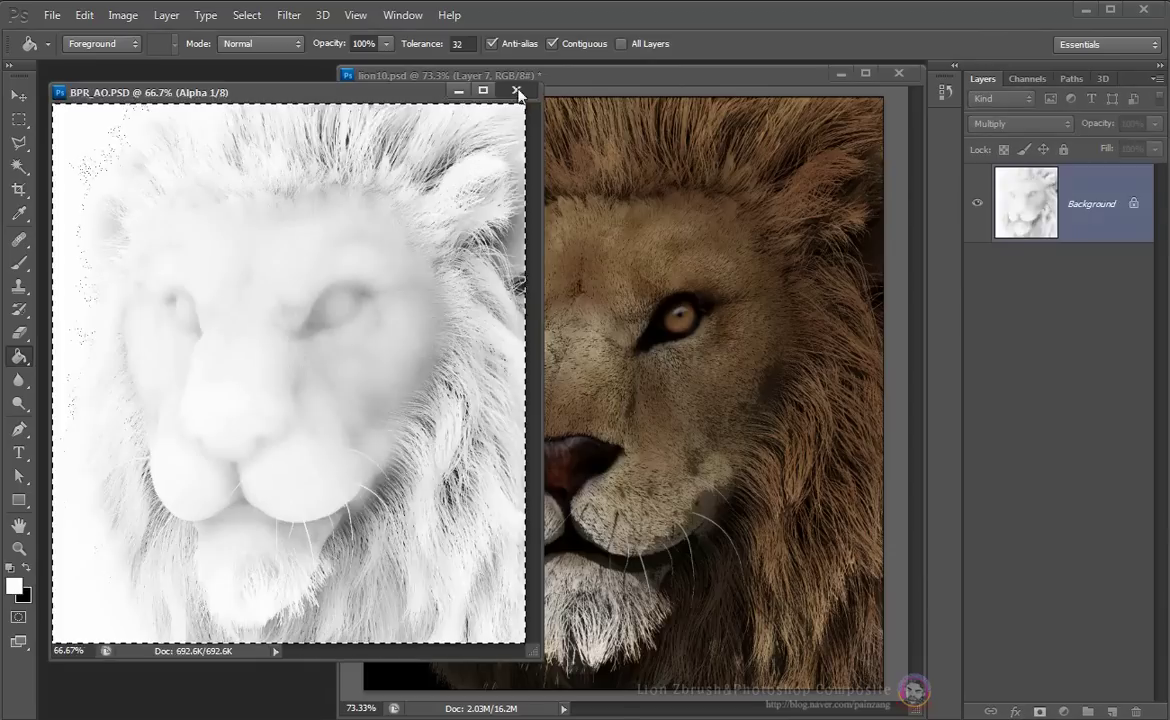
Open BPR_Render in Photoshop and paste it into lion10 as Layer 8
key("ctrl+o")
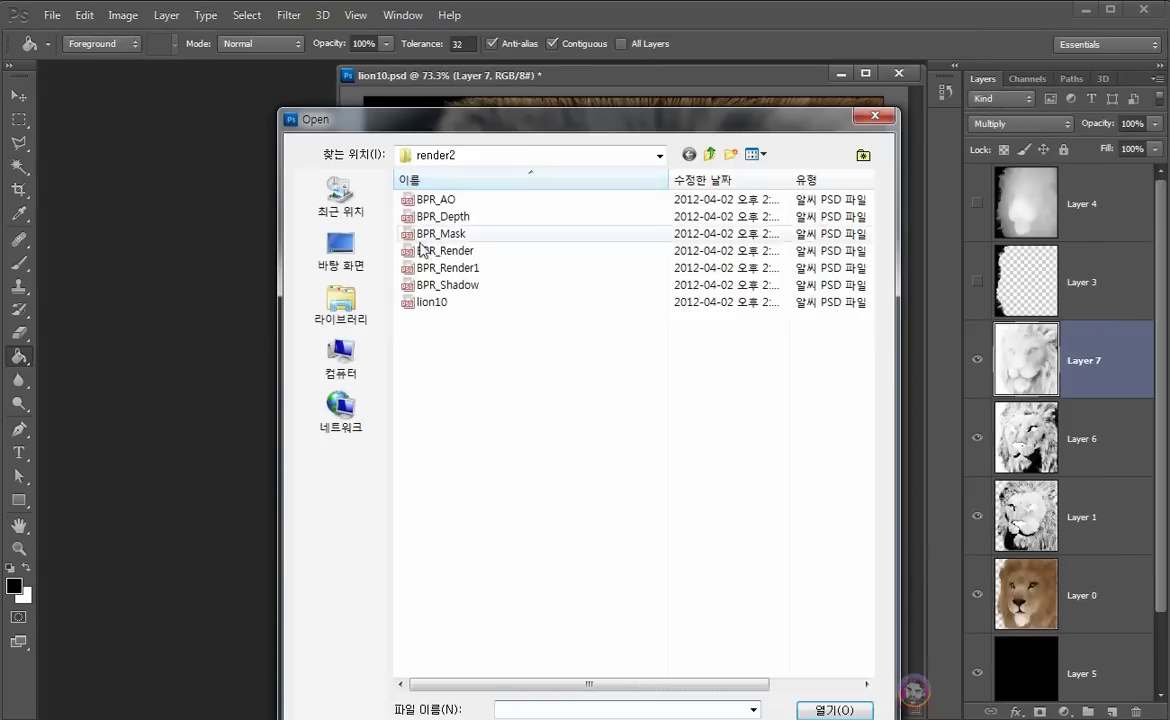
double_click(436, 250)
left_click(637, 215)
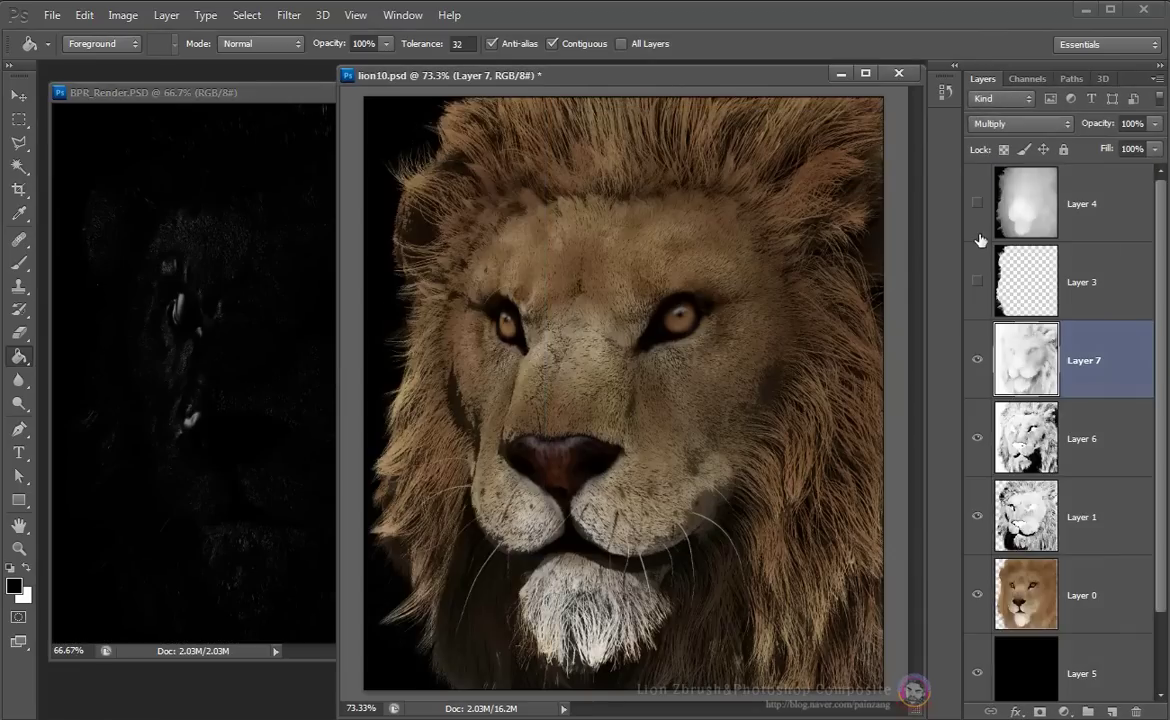
key("ctrl+v")
Set Layer 8 to Linear Dodge (Add) and move it just above Layer 0
left_click(1020, 123)
left_click(1000, 305)
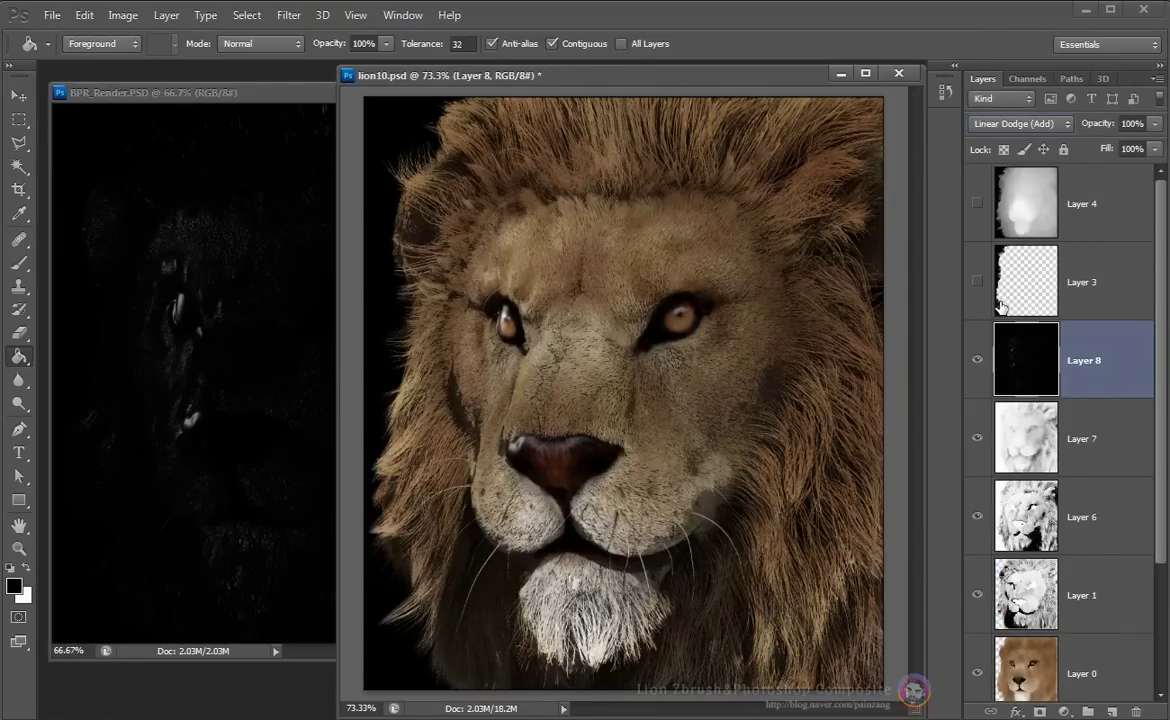
left_click(970, 366)
left_click(971, 366)
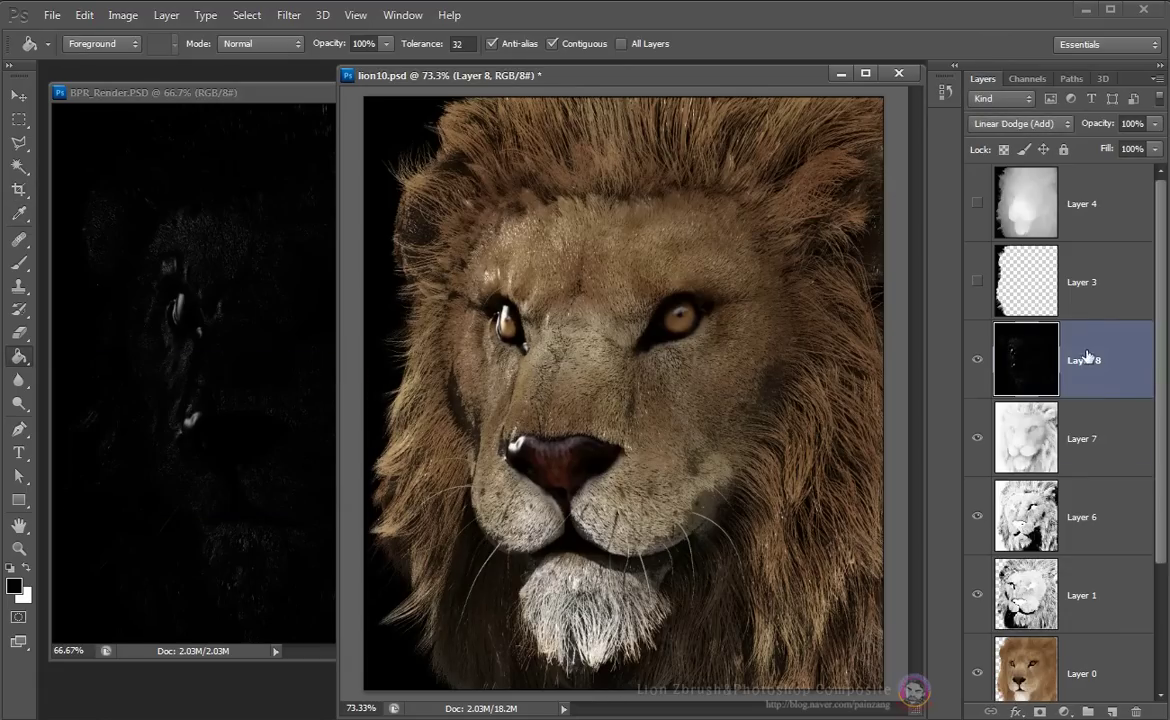
mouse_move(1085, 360)
left_mouse_down()
mouse_move(1095, 593)
mouse_move(979, 596)
left_mouse_up()
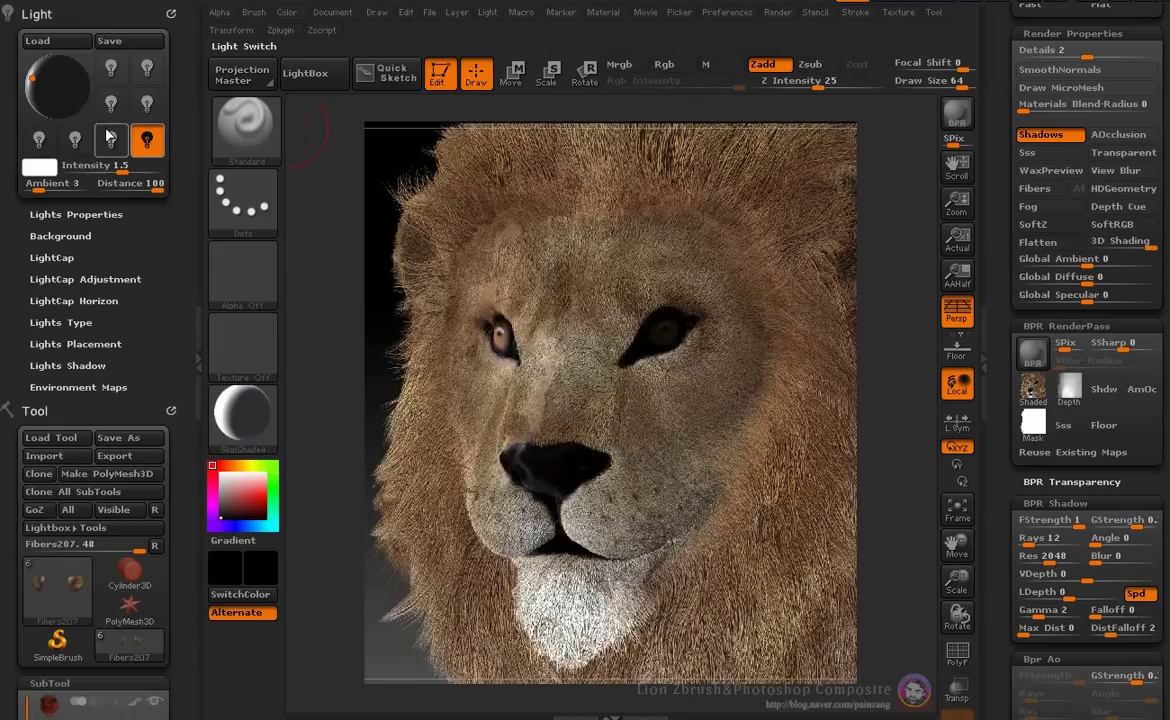
Switch lights, aim the light from the left, and render the lion with shadows
left_click(109, 138)
left_click(111, 67)
left_click_drag(55, 72, 38, 80)
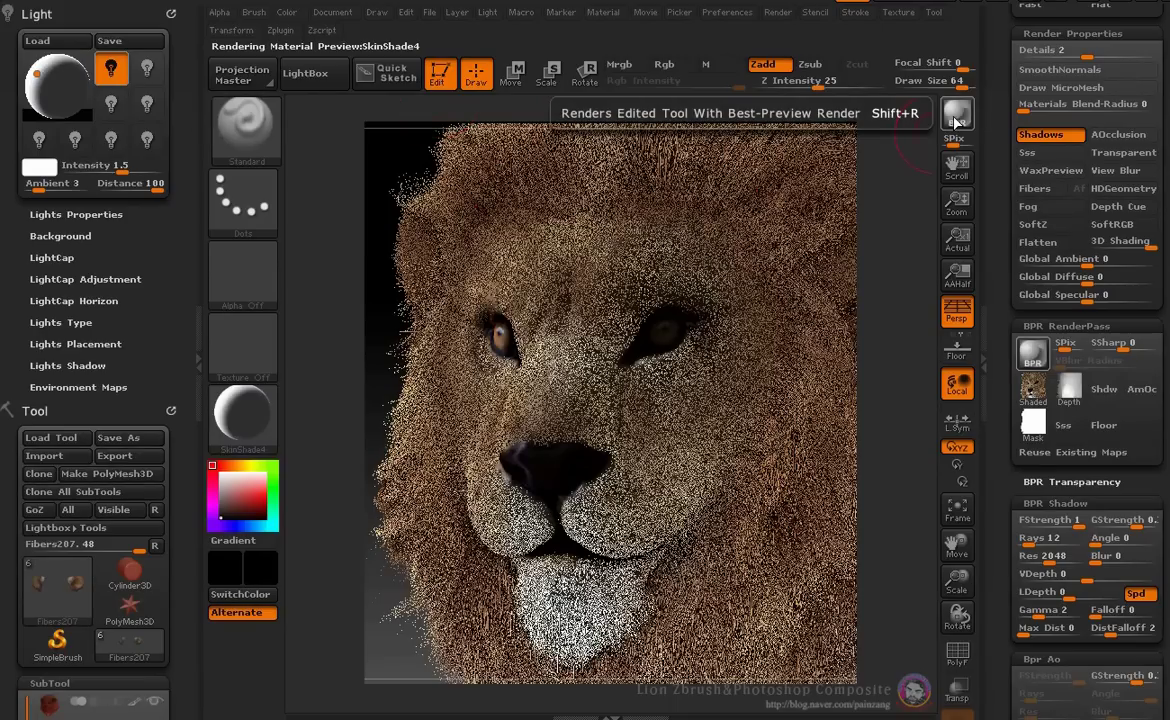
left_click(913, 231)
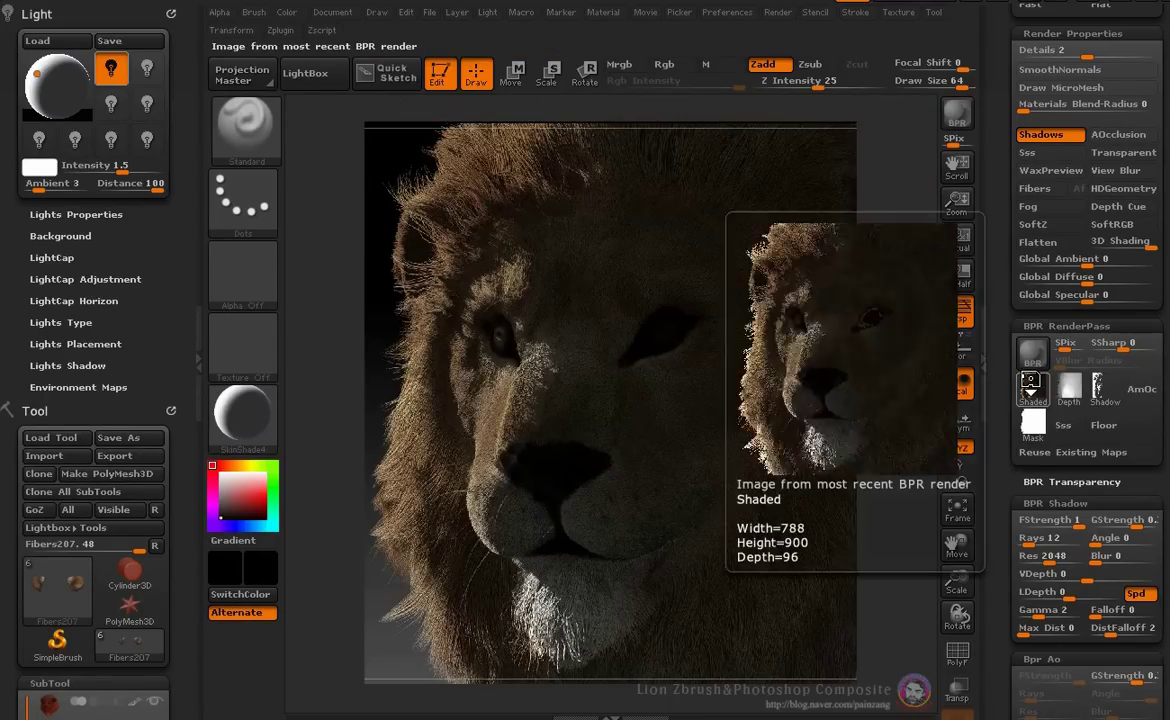
Save the shaded and shadow passes, overwriting the existing files
left_click(1033, 388)
key("Return")
left_click(387, 524)
left_click(1100, 398)
key("Return")
left_click(384, 451)
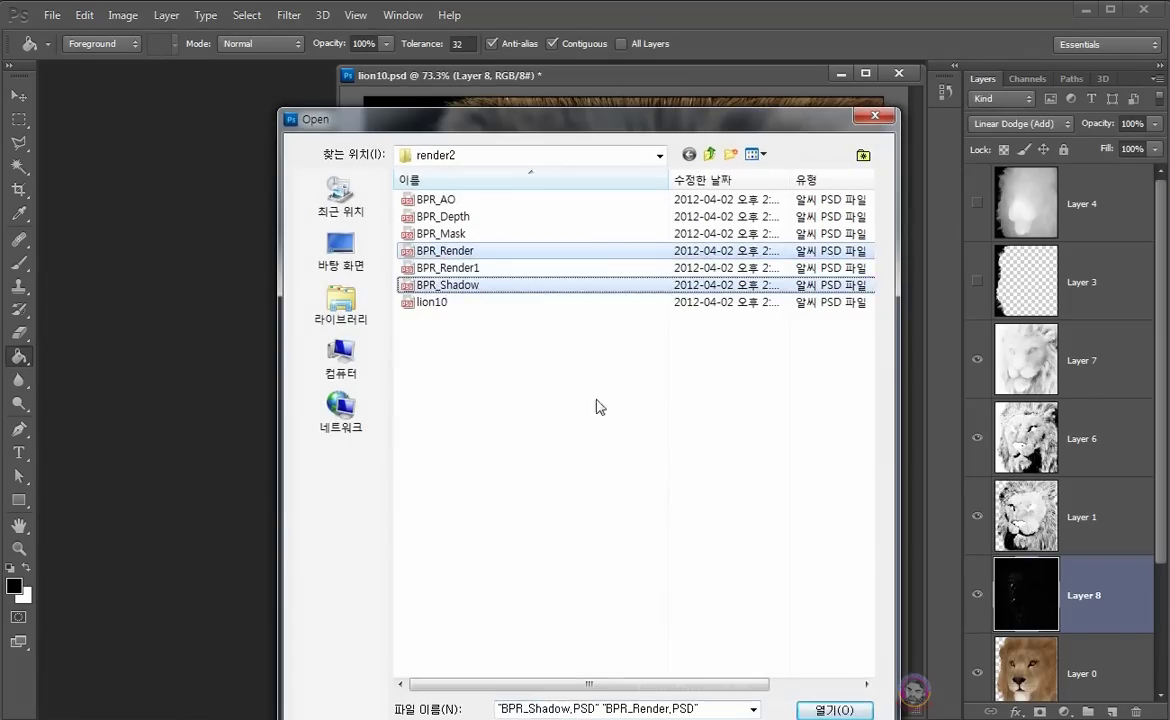
Paste BPR_Shadow into lion10 as a Multiply layer at 12% opacity
key("Return")
key("ctrl+a")
key("ctrl+c")
left_click(728, 92)
key("ctrl+v")
left_click(987, 123)
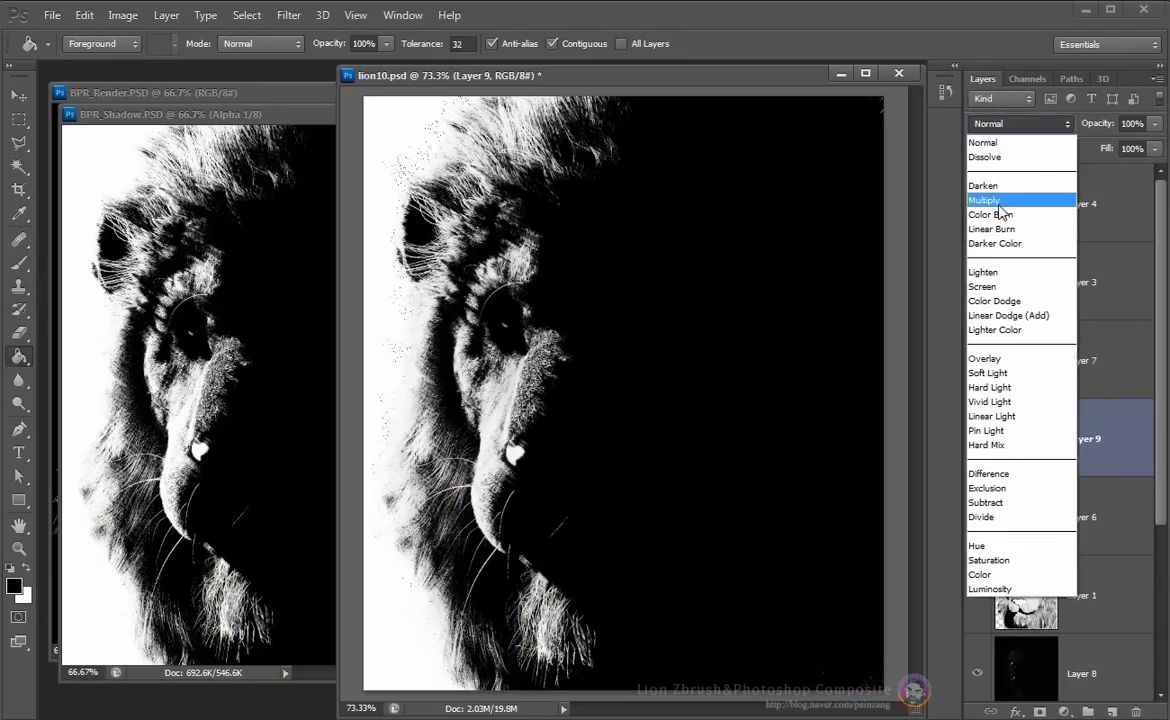
left_click(990, 192)
left_click_drag(1097, 123, 680, 186)
Paste the shaded BPR_Render into lion10 as a new layer
left_click(200, 114)
left_click(284, 90)
key("ctrl+a")
key("ctrl+c")
left_click(687, 83)
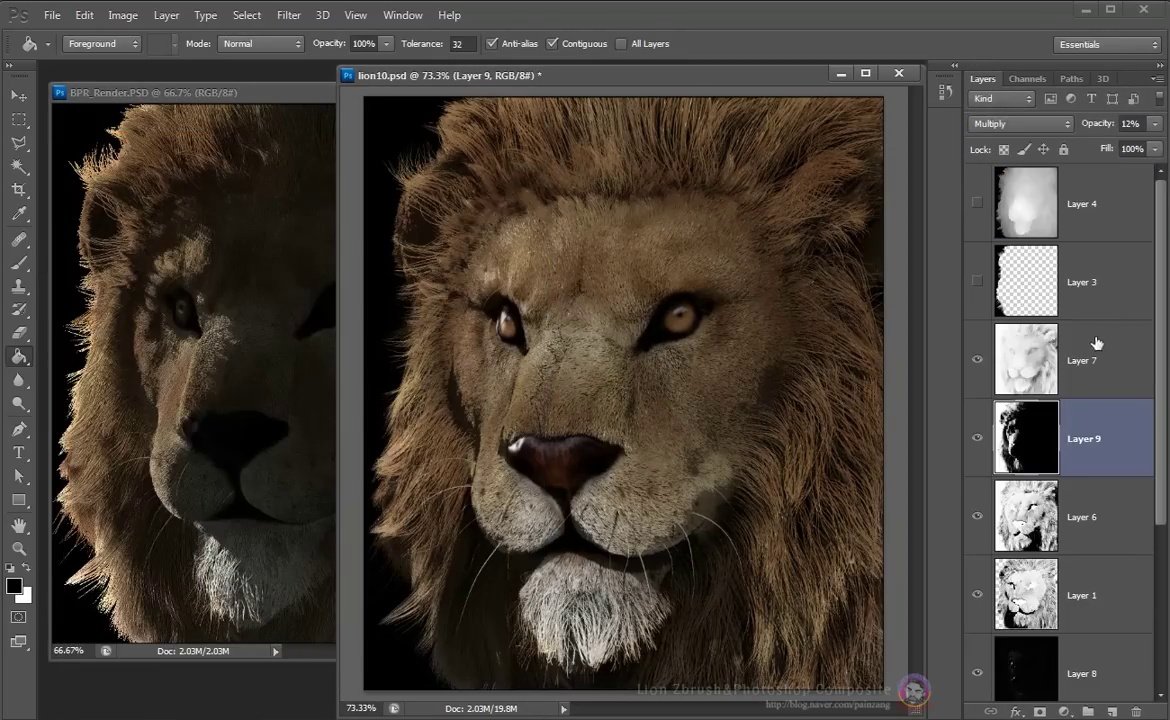
key("ctrl+v")
key("ctrl+d")
Set the render layer to Color Dodge, try Screen, and fine-tune its opacity
left_click(1018, 123)
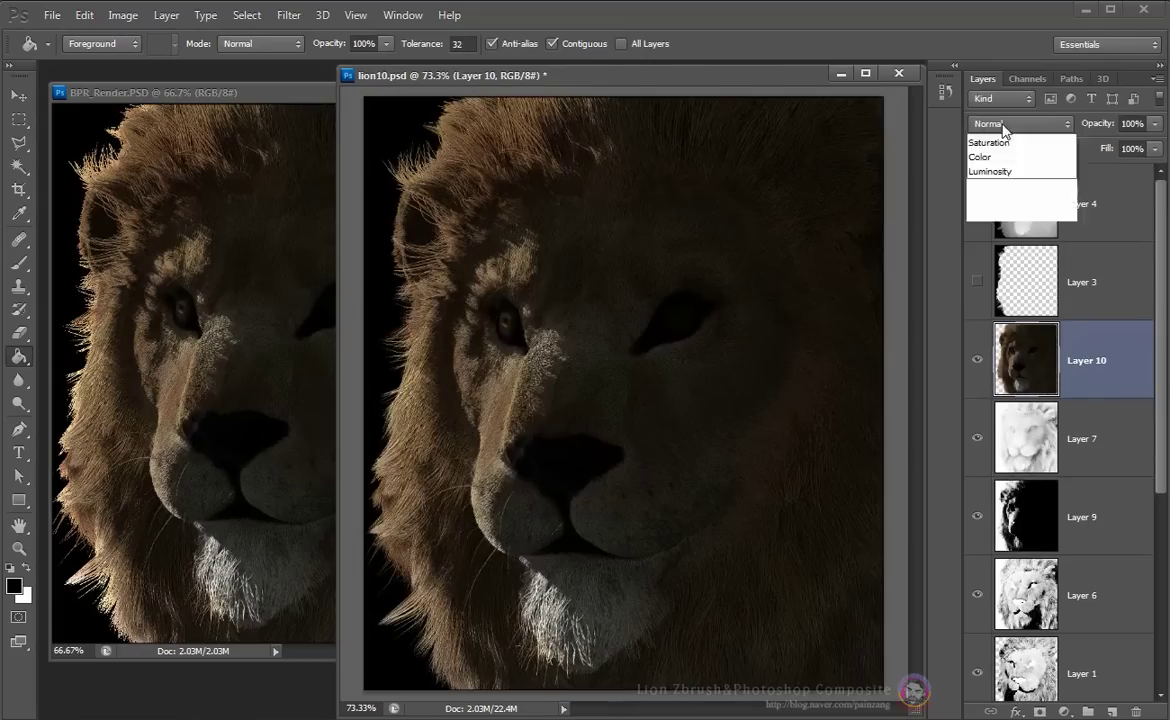
left_click(1015, 300)
left_click_drag(1080, 123, 1062, 123)
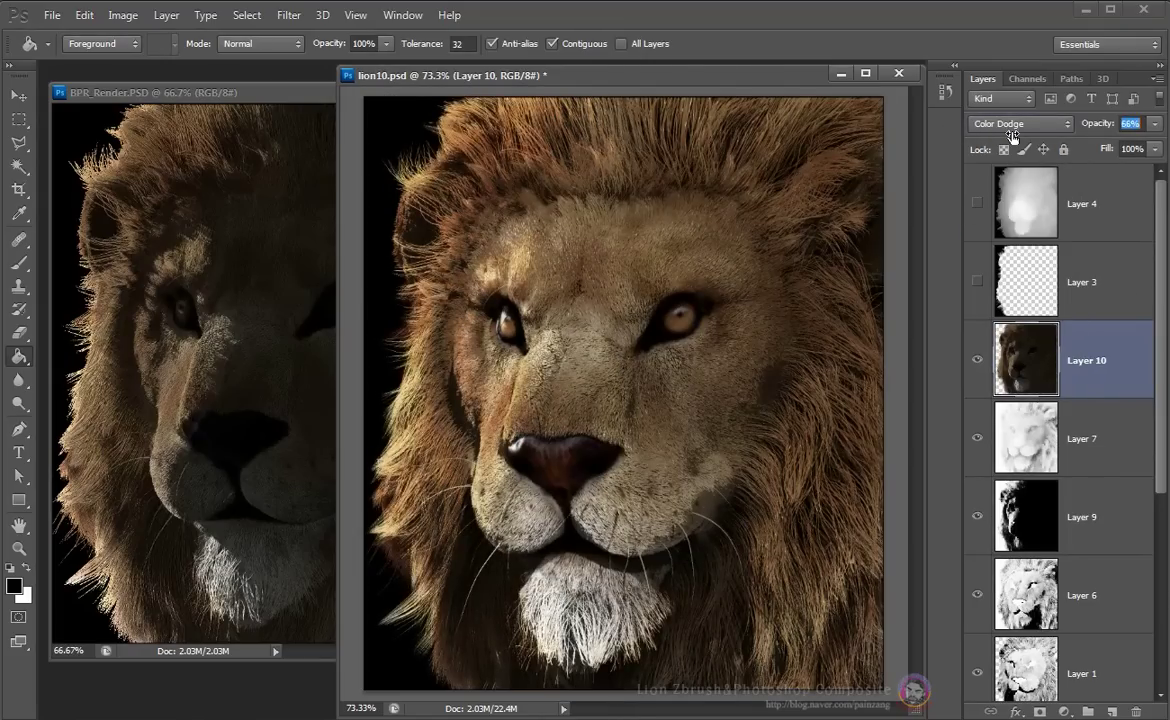
left_click(1018, 123)
left_click(935, 250)
scroll(995, 128, "down", 2)
scroll(995, 128, "up", 1)
left_click_drag(1094, 124, 1104, 125)
Reduce the render layer's saturation with Hue/Saturation
key("ctrl+u")
left_click_drag(302, 330, 940, 197)
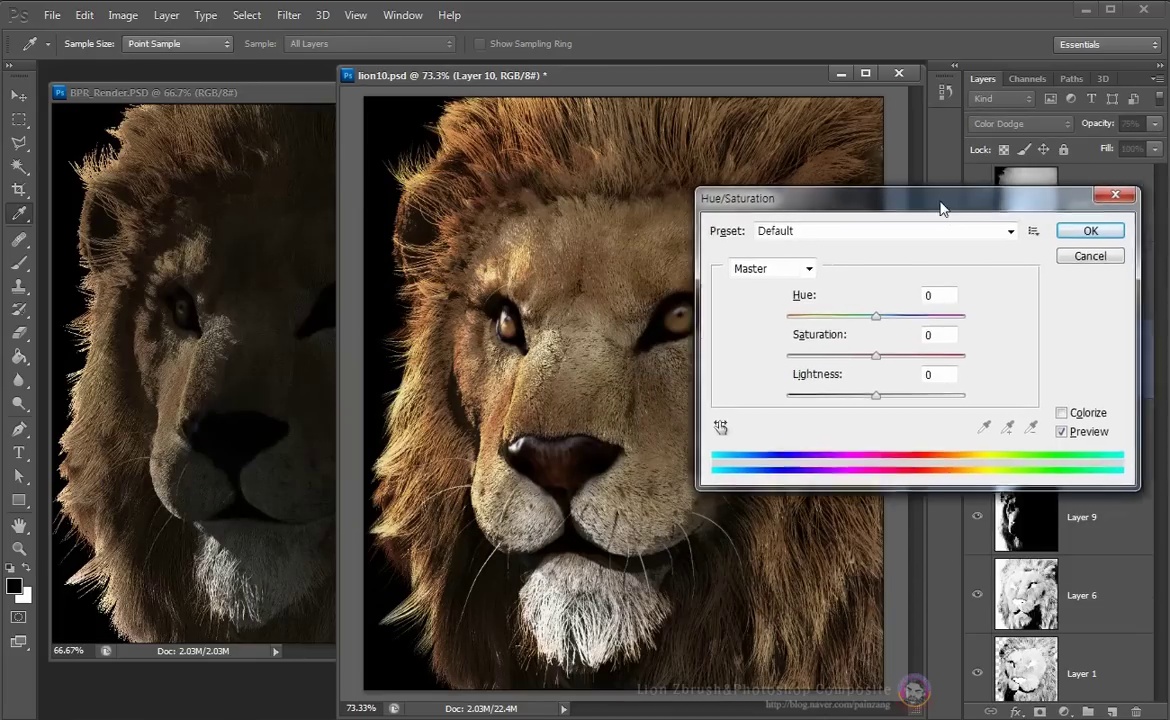
left_click_drag(886, 349, 860, 349)
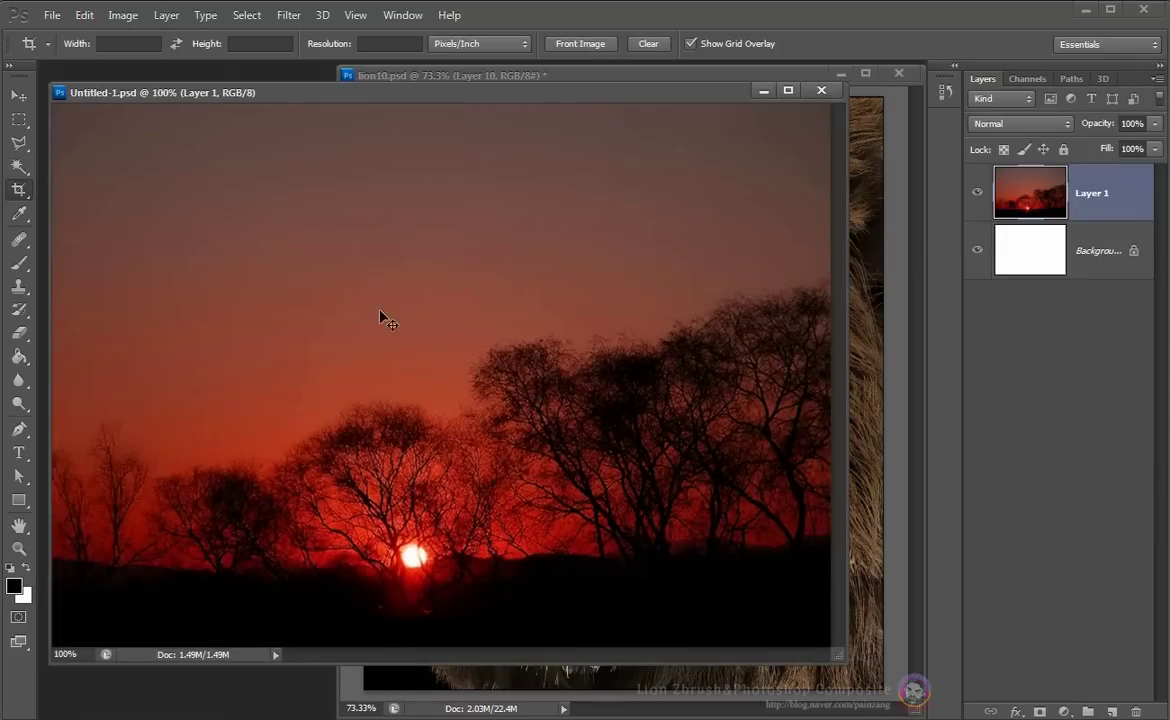
Paste the sunset into the lion image, enlarge it to about 166% and stretch it downward
left_click(822, 91)
key("ctrl+v")
key("ctrl+minus")
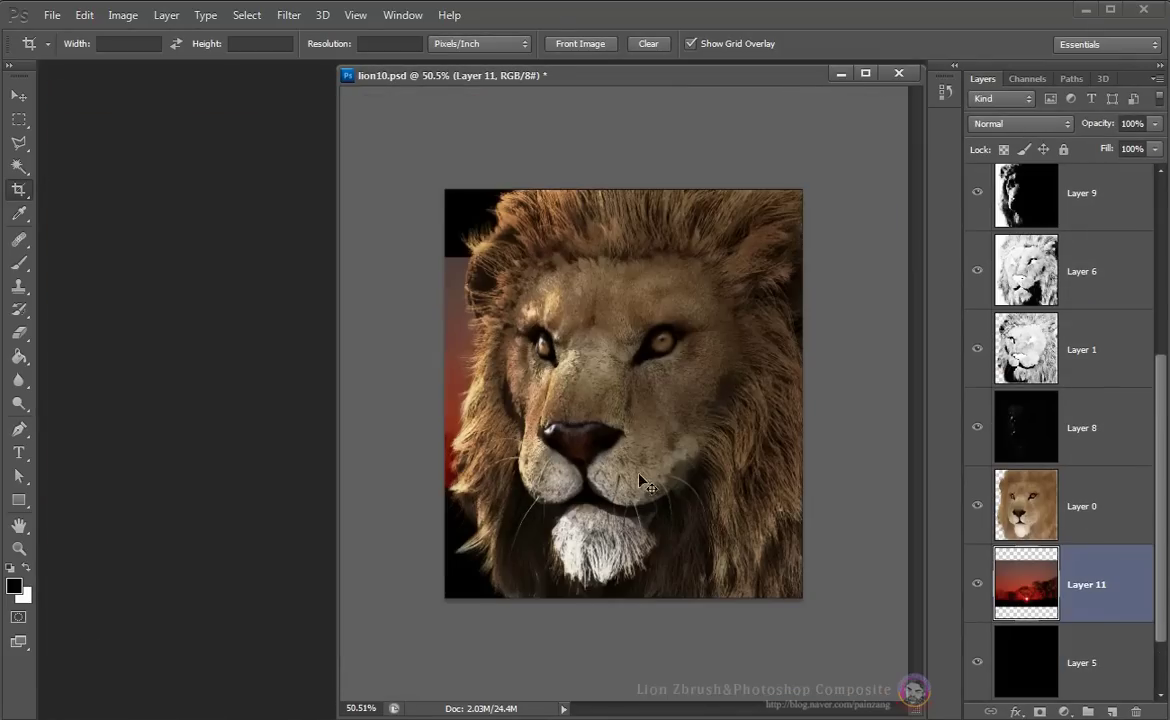
key("ctrl+minus")
key("ctrl+r")
key("ctrl+t")
mouse_move(666, 475)
left_mouse_down()
mouse_move(862, 605)
mouse_move(598, 393)
mouse_move(605, 384)
mouse_move(620, 450)
left_mouse_up()
key("Return")
key("ctrl+t")
left_click_drag(859, 498, 858, 612)
key("Return")
Widen the canvas to 40 cm using Canvas Size
key("c")
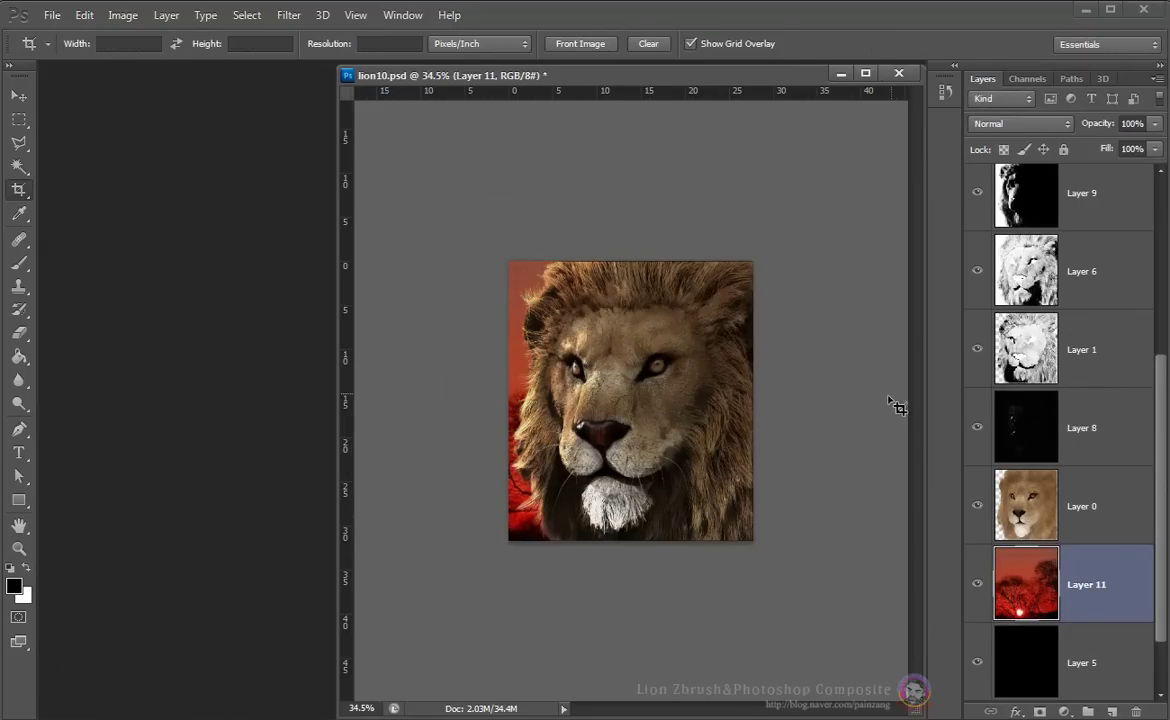
key("ctrl+alt+c")
type("40")
key("Return")
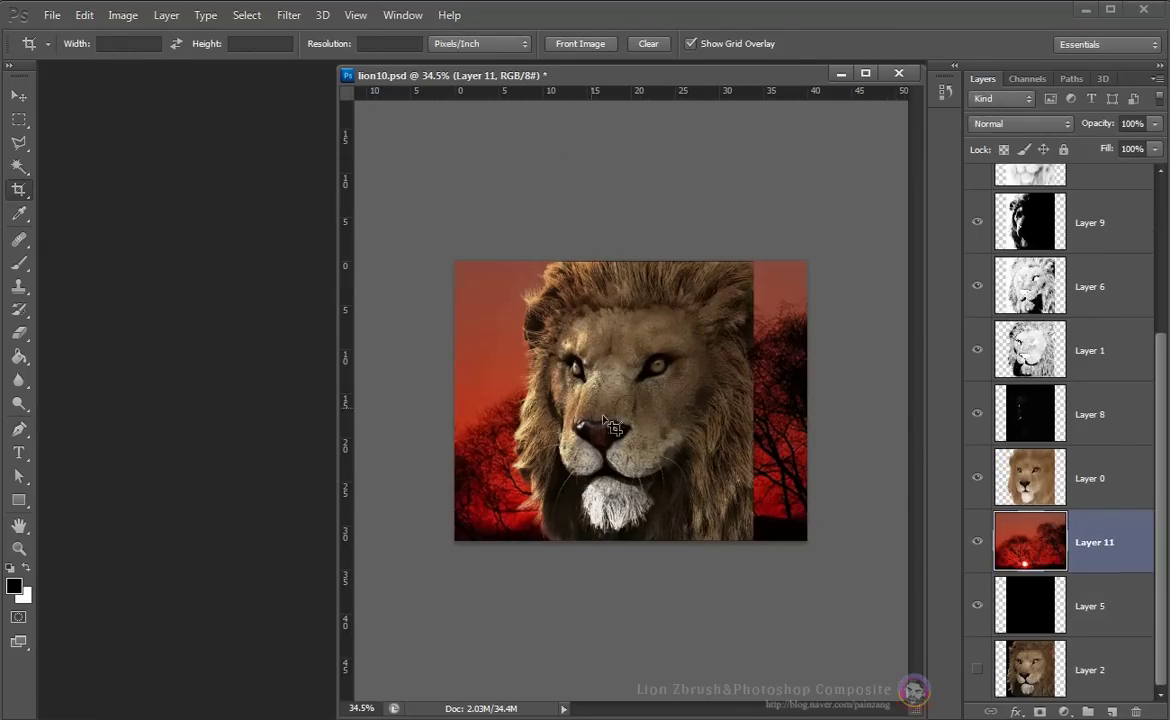
Put the sunset layer below Layer 5, hide Layer 5, and shift the lion layers about 6 cm right
left_click(1102, 652)
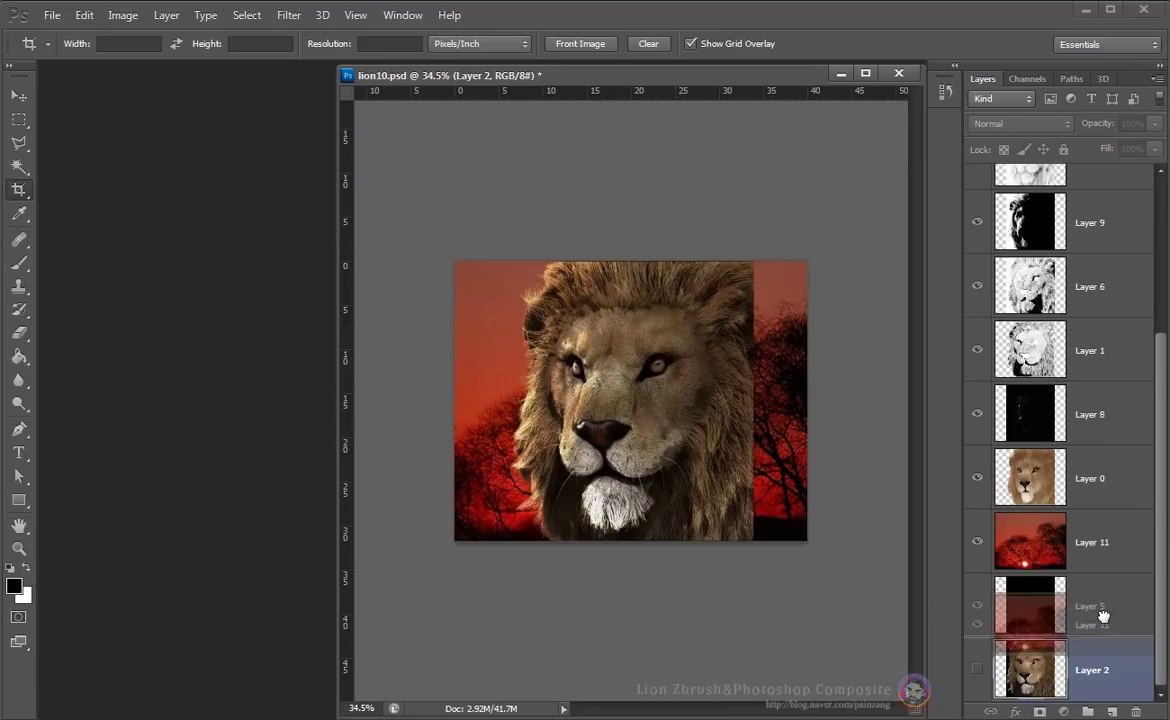
left_click_drag(1102, 543, 1110, 621)
left_click(1110, 555)
scroll(1100, 400, "up", 5)
left_click(1100, 196, "shift")
left_click_drag(655, 408, 710, 408)
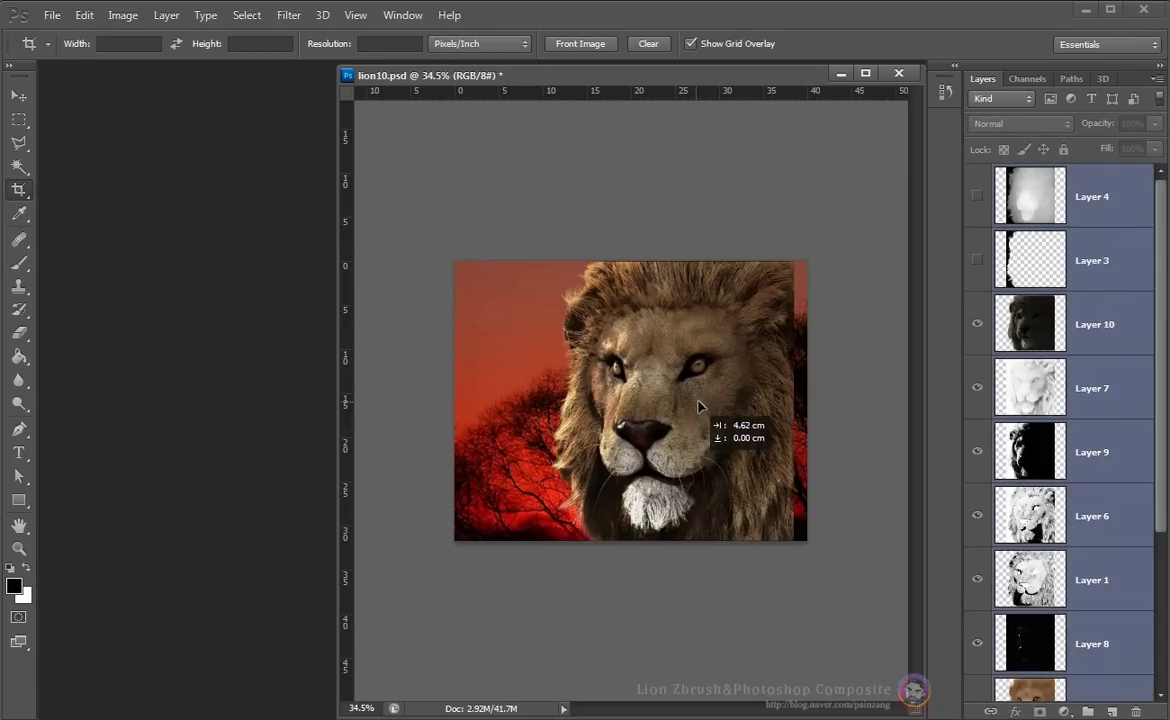
Reposition the sunset layer and push it strongly orange-yellow with Color Balance
scroll(1100, 560, "down", 5)
left_click(1100, 608)
left_click_drag(637, 487, 513, 427)
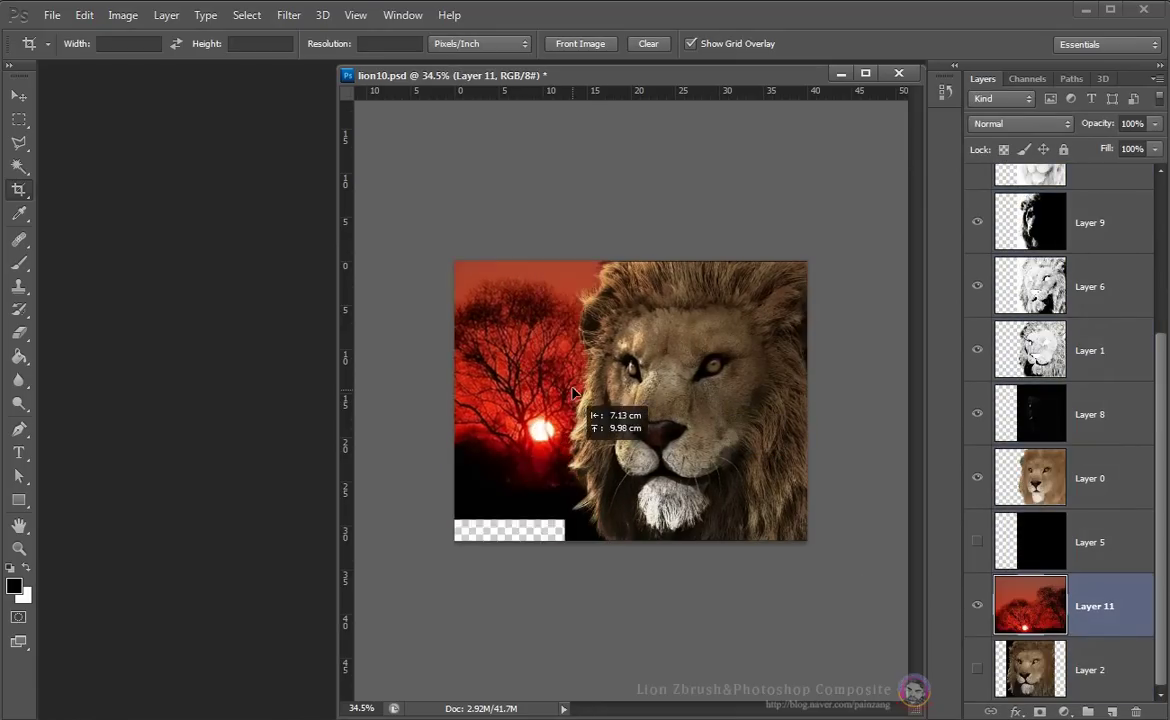
key("ctrl+b")
left_click_drag(698, 665, 609, 665)
Finish the sunset's Color Balance with a slight magenta shift, then shift its hue +6 toward yellow
left_click_drag(720, 648, 703, 636)
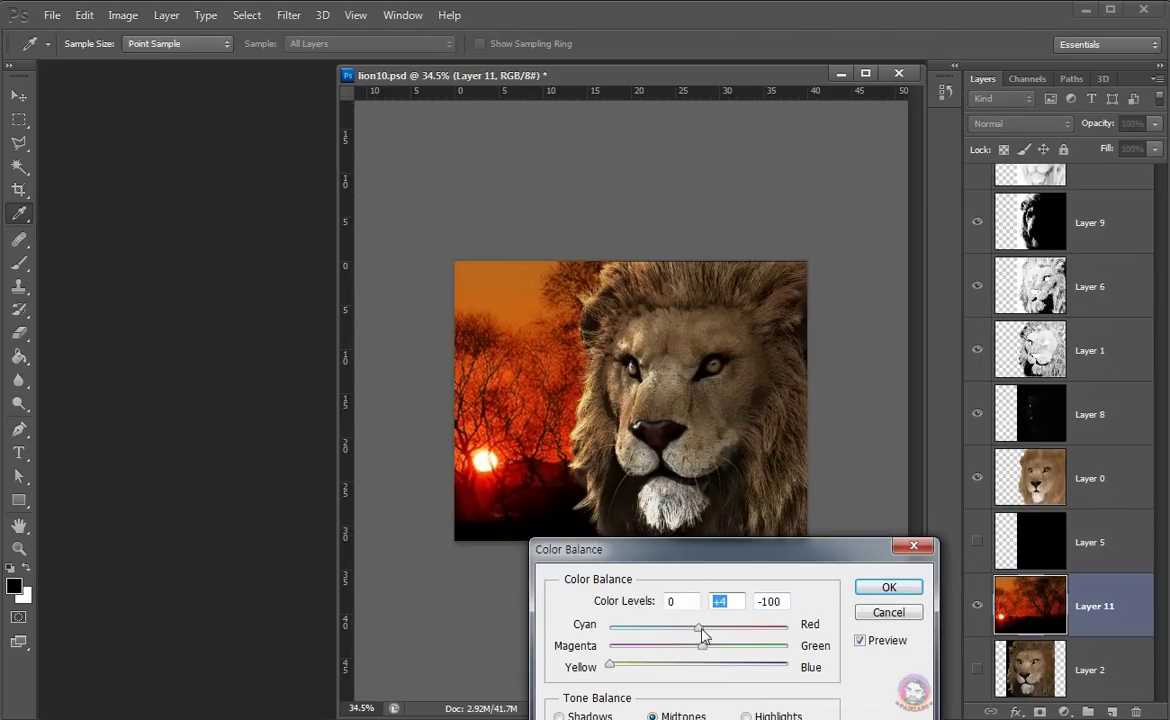
left_click(866, 595)
key("ctrl+u")
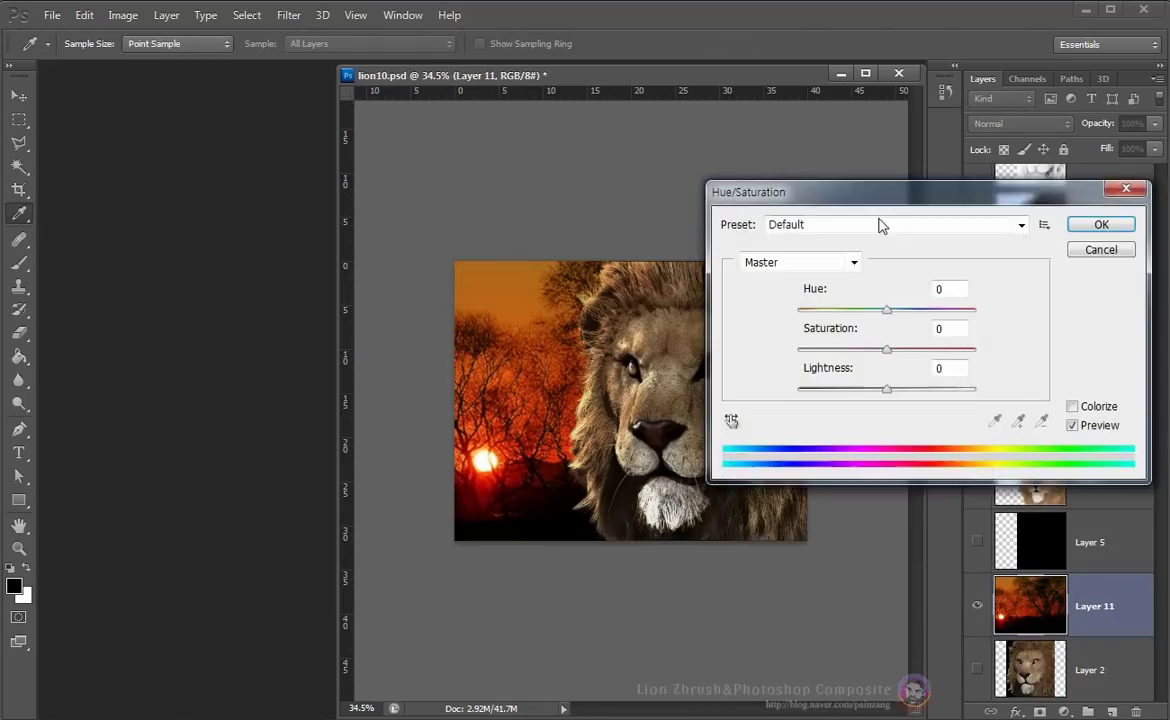
left_click_drag(800, 191, 105, 157)
left_click_drag(190, 274, 199, 275)
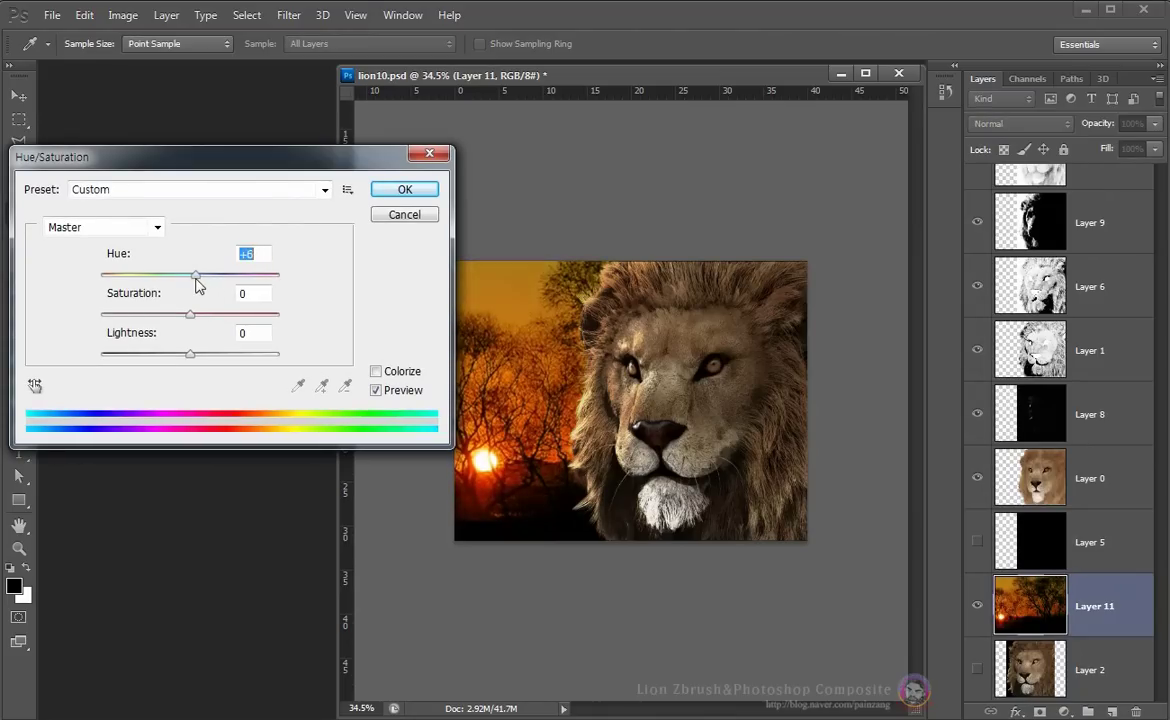
left_click(404, 189)
Move the sunset higher behind the lion so the sun shows, without rotating it
key("c")
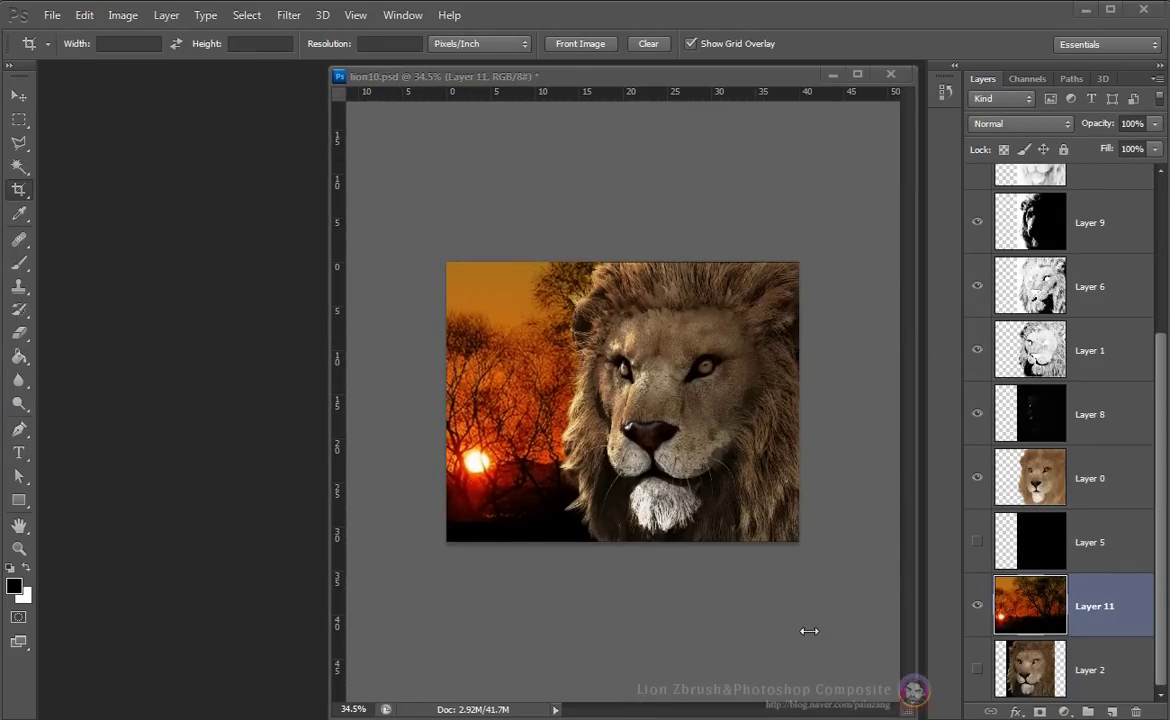
left_click_drag(330, 460, 40, 460)
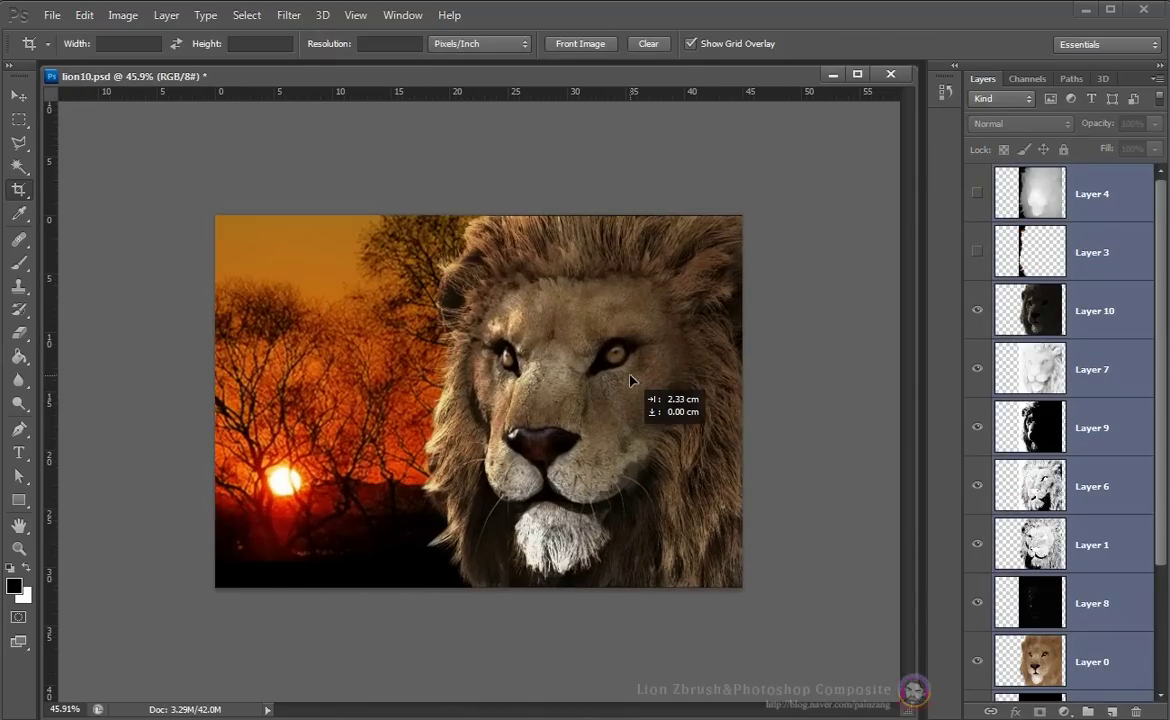
scroll(1065, 480, "down", 3)
left_click(1094, 683)
mouse_move(466, 451)
left_mouse_down()
mouse_move(466, 404)
mouse_move(553, 405)
left_mouse_up()
key("ctrl+t")
right_click(392, 366)
left_click(483, 590)
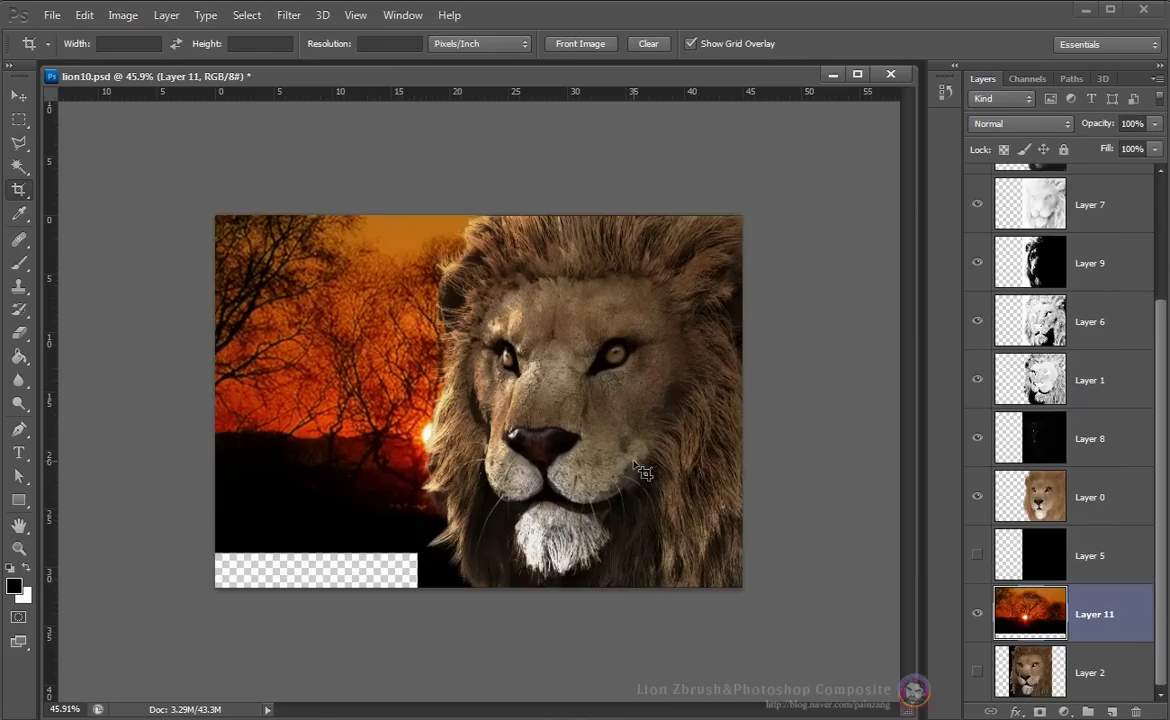
key("Escape")
mouse_move(391, 446)
left_mouse_down()
mouse_move(391, 388)
mouse_move(376, 413)
left_mouse_up()
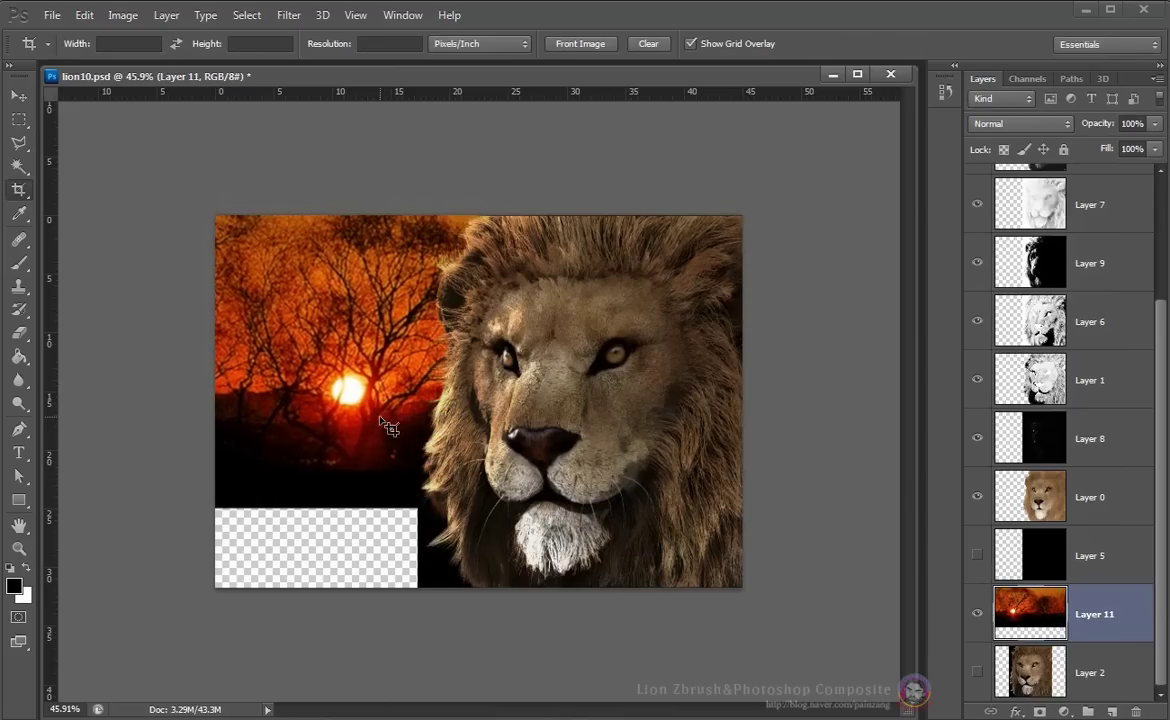
Paint black over the empty lower-left area of the canvas
key("i")
key("b")
mouse_move(303, 506)
left_mouse_down()
mouse_move(170, 556)
mouse_move(403, 532)
left_mouse_up()
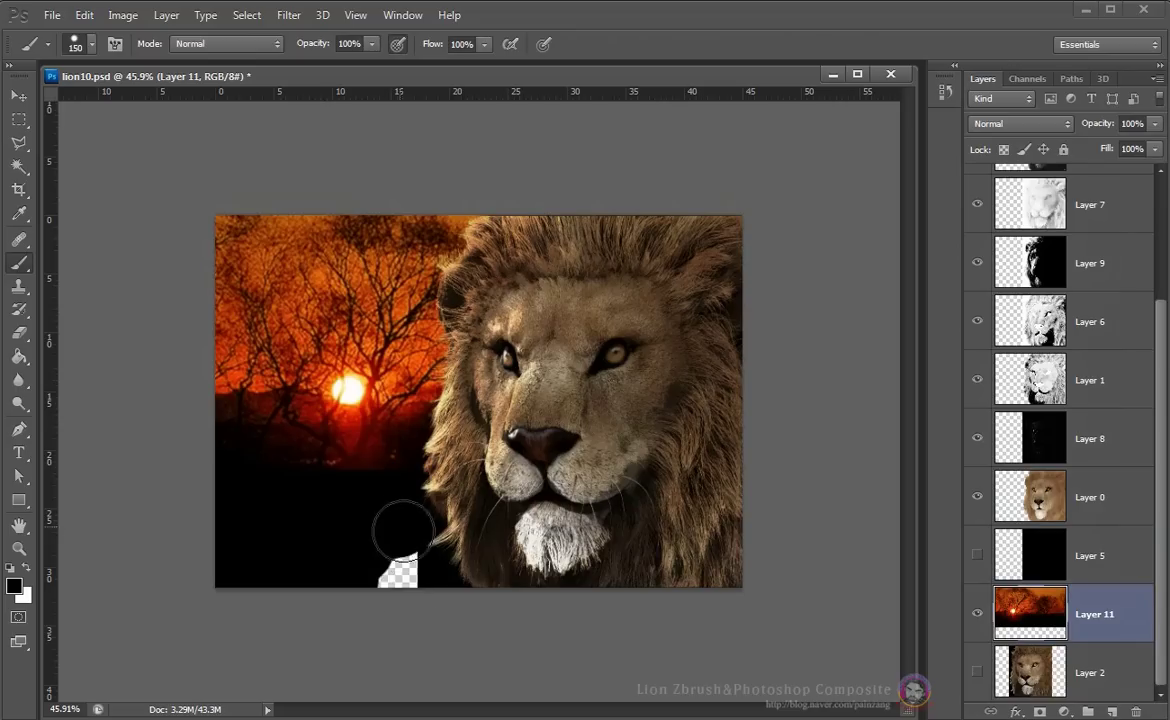
key("ctrl+alt+z")
Group lighting Layers 7, 9, 6 and 1 into Group 1 and expand it
scroll(1123, 397, "up", 3)
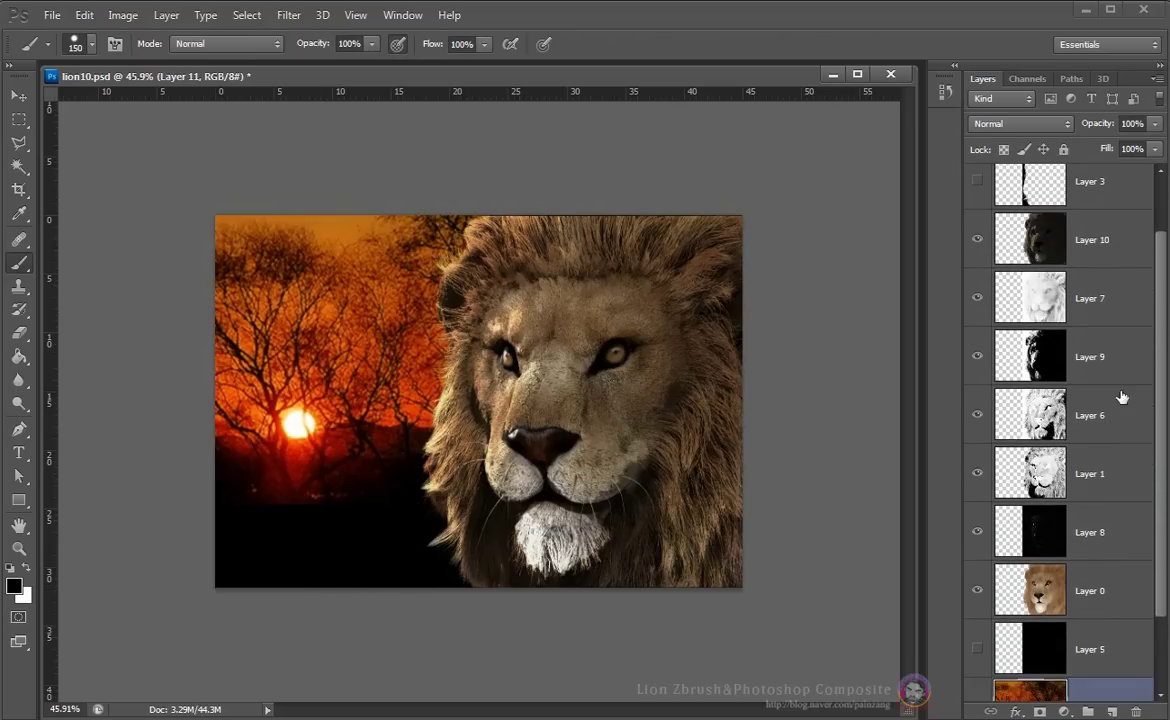
left_click(1092, 357)
left_click(1104, 474, "shift")
left_click(1112, 298, "ctrl")
left_click_drag(1112, 298, 1108, 590)
key("ctrl+g")
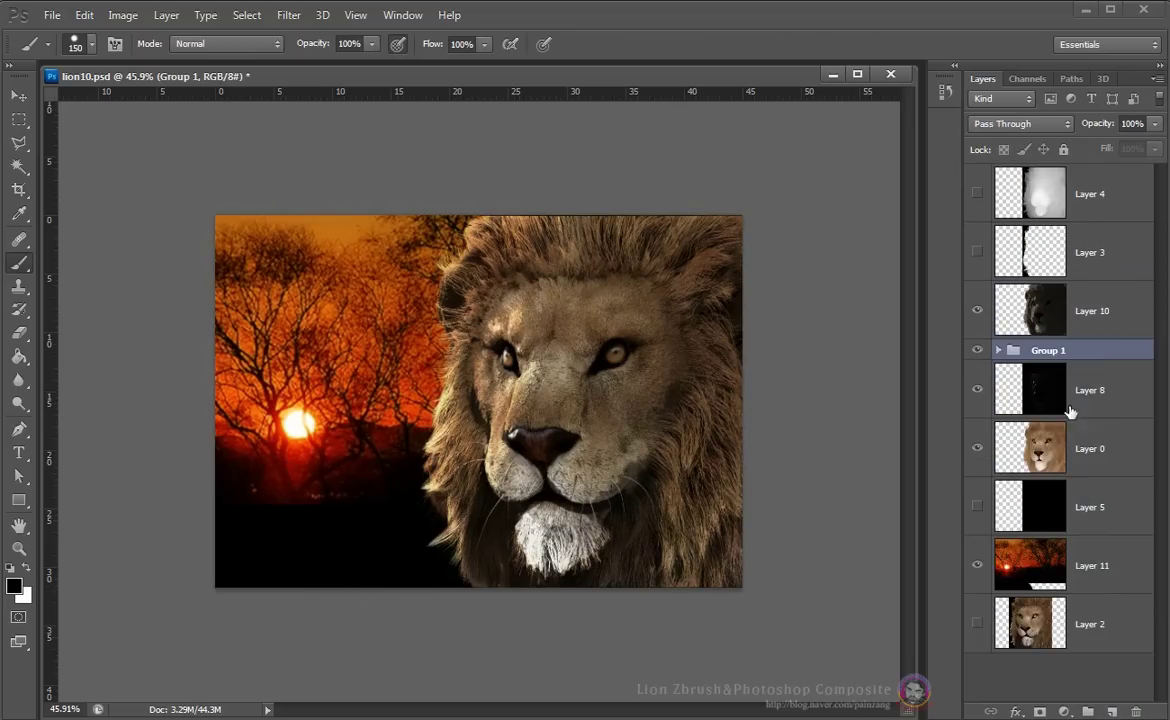
left_click(1000, 352)
Give Layer 9 a Color Balance tweak and a saturation boost
left_click(1000, 455)
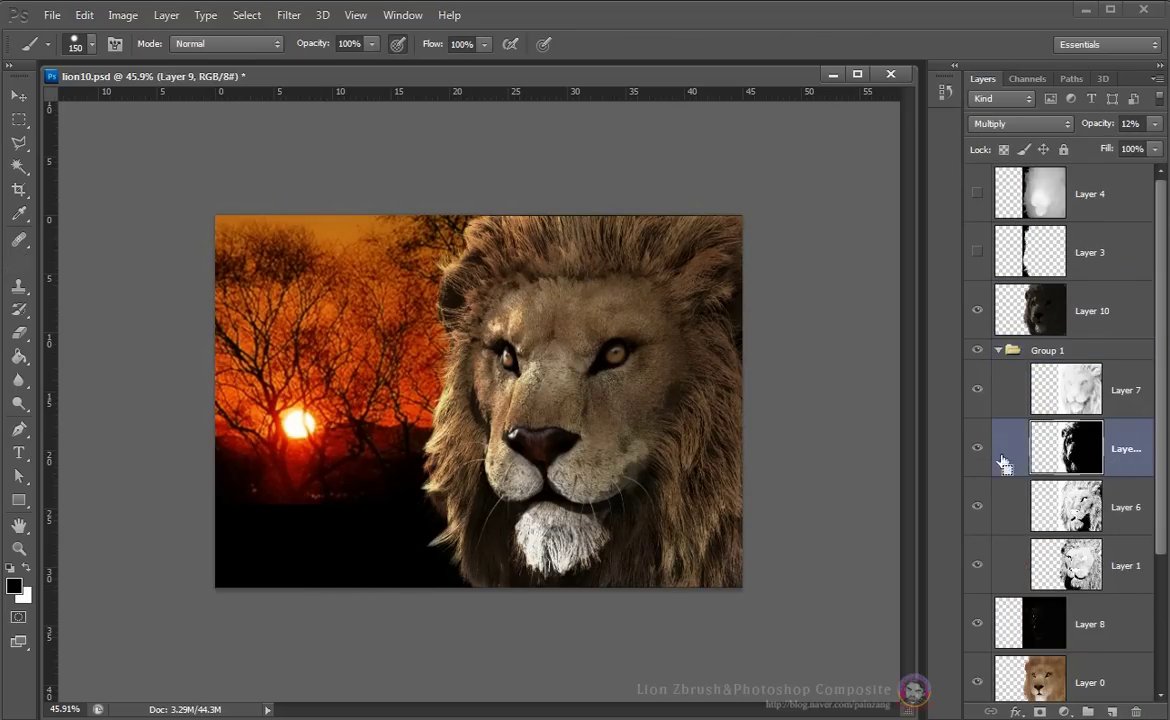
key("ctrl+b")
left_click(897, 594)
key("ctrl+u")
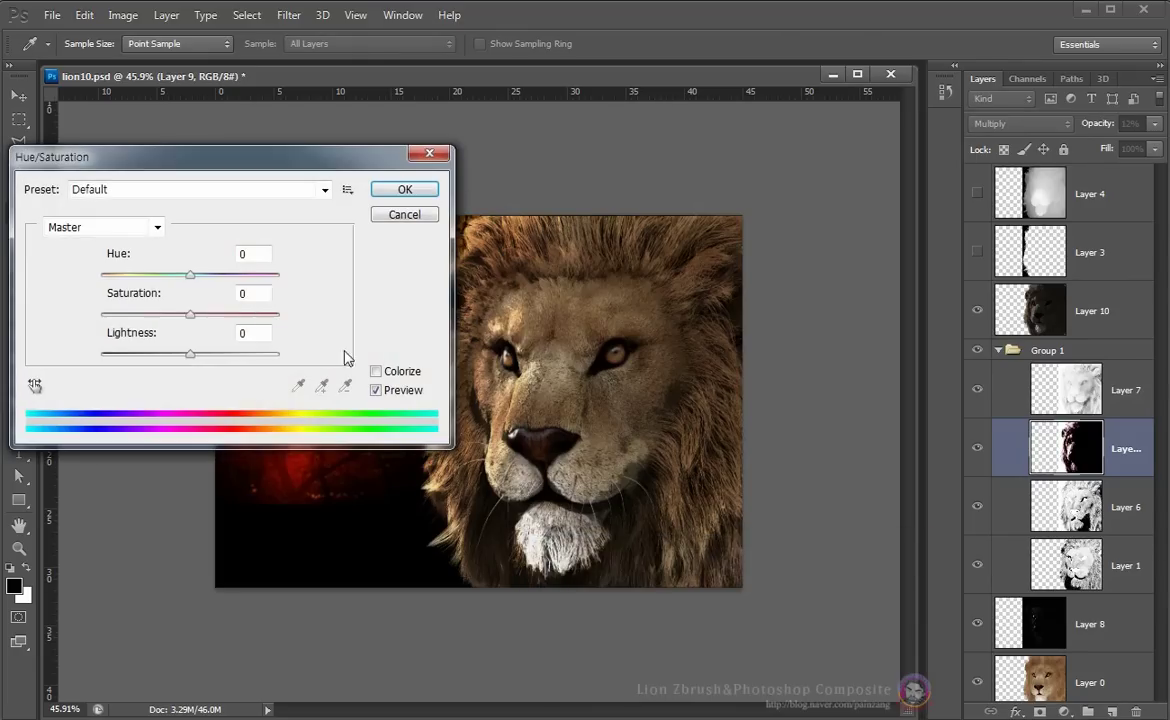
left_click_drag(310, 157, 412, 512)
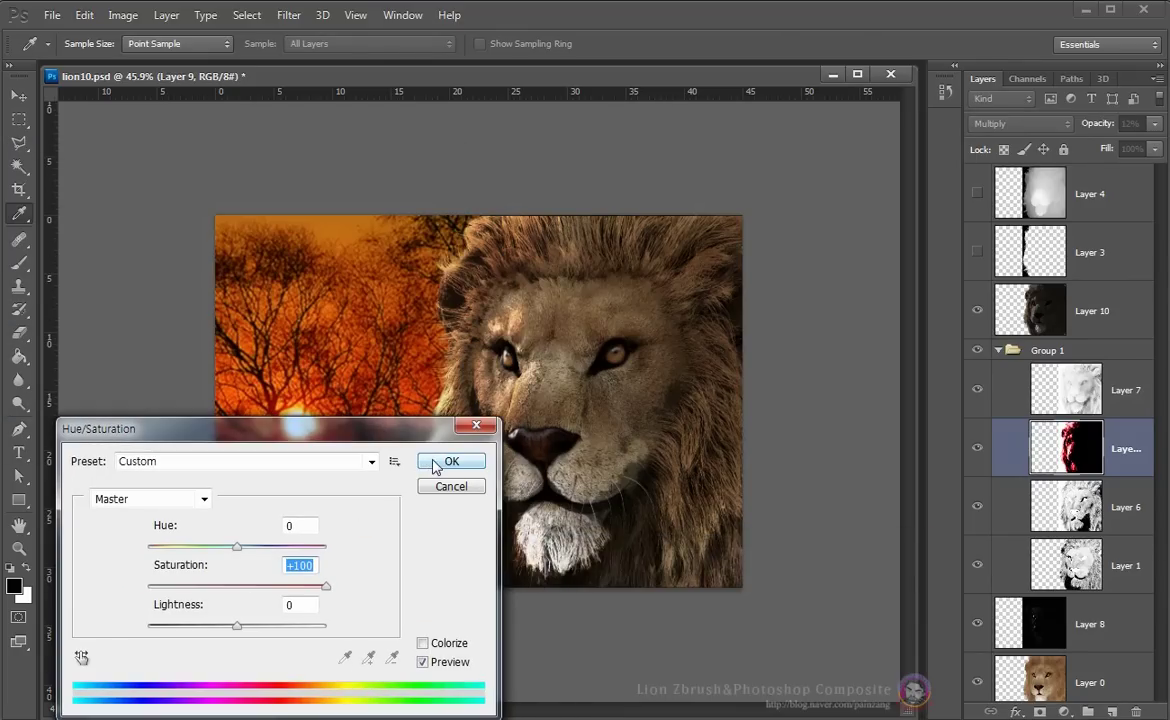
left_click(447, 462)
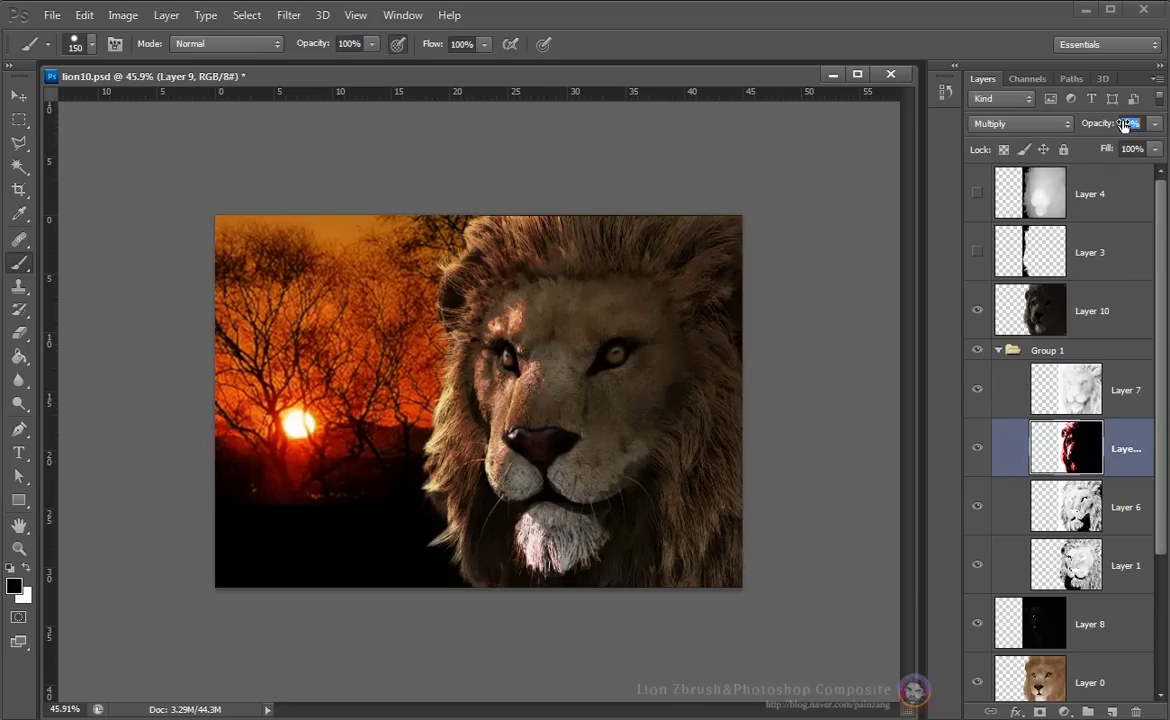
Shift Layer 10 toward red and lower Layer 9 opacity to about 31%
left_click(996, 316)
key("ctrl+b")
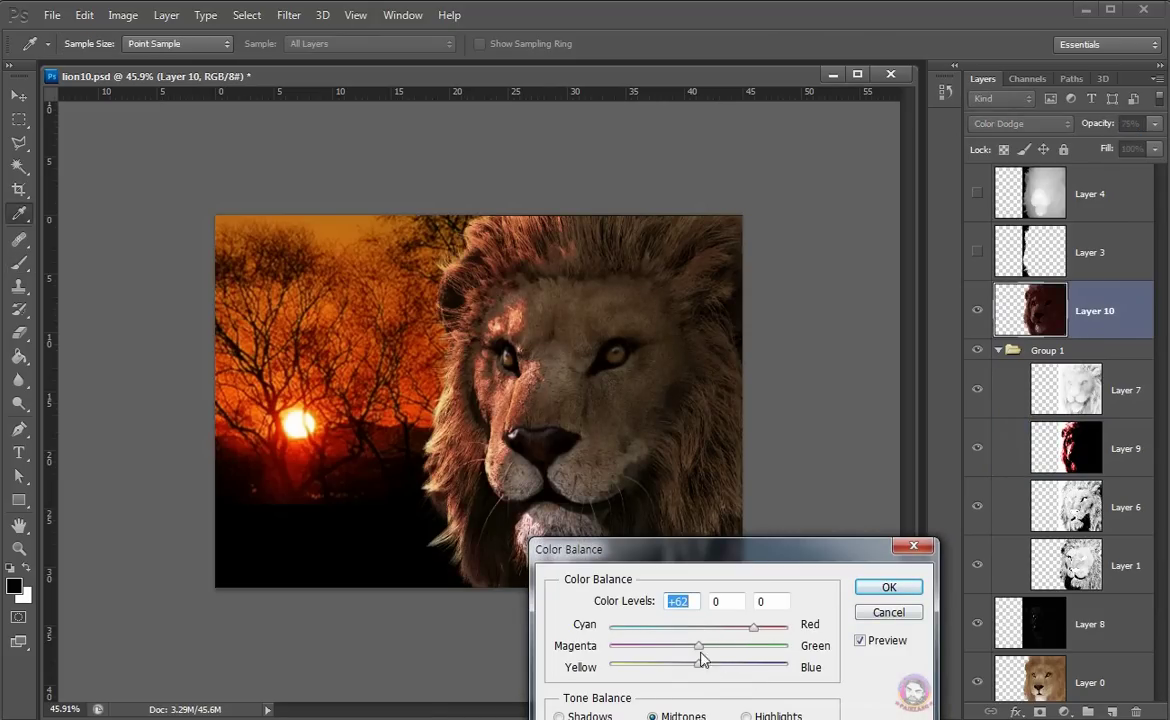
key("Return")
left_click(1123, 449)
left_click_drag(1153, 123, 1140, 124)
Shift Layer 8 strongly toward red and apply a +16 hue shift
scroll(495, 354, "up", 5)
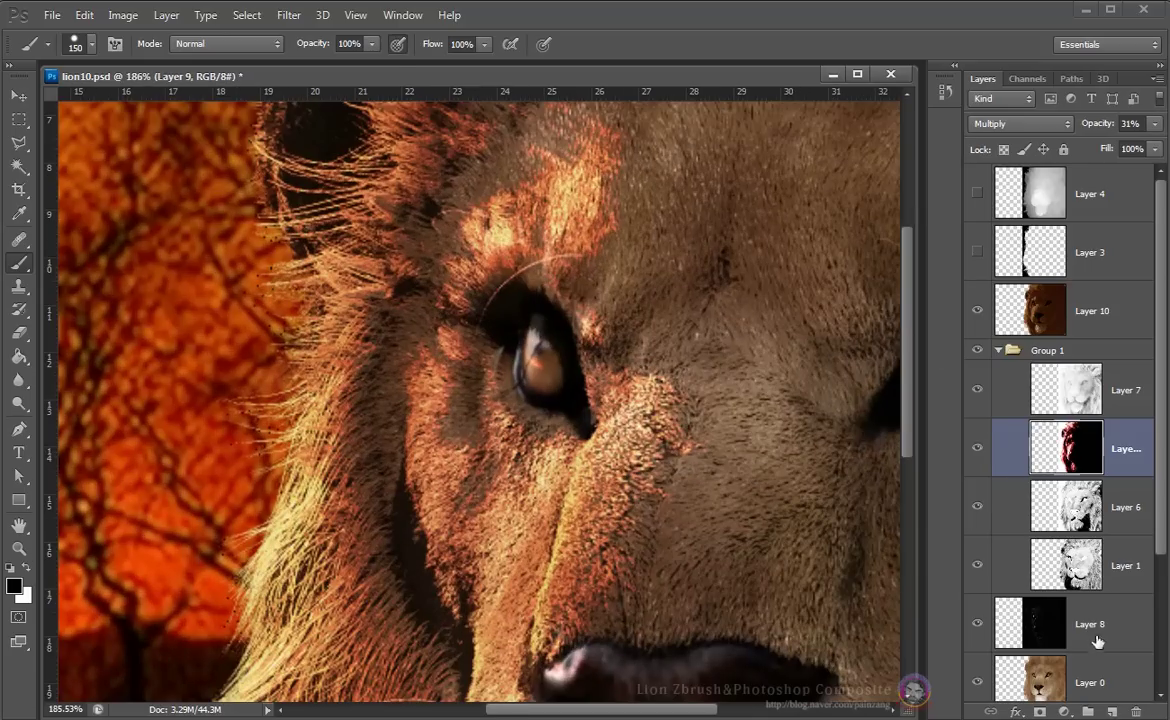
left_click(1097, 641)
key("ctrl+b")
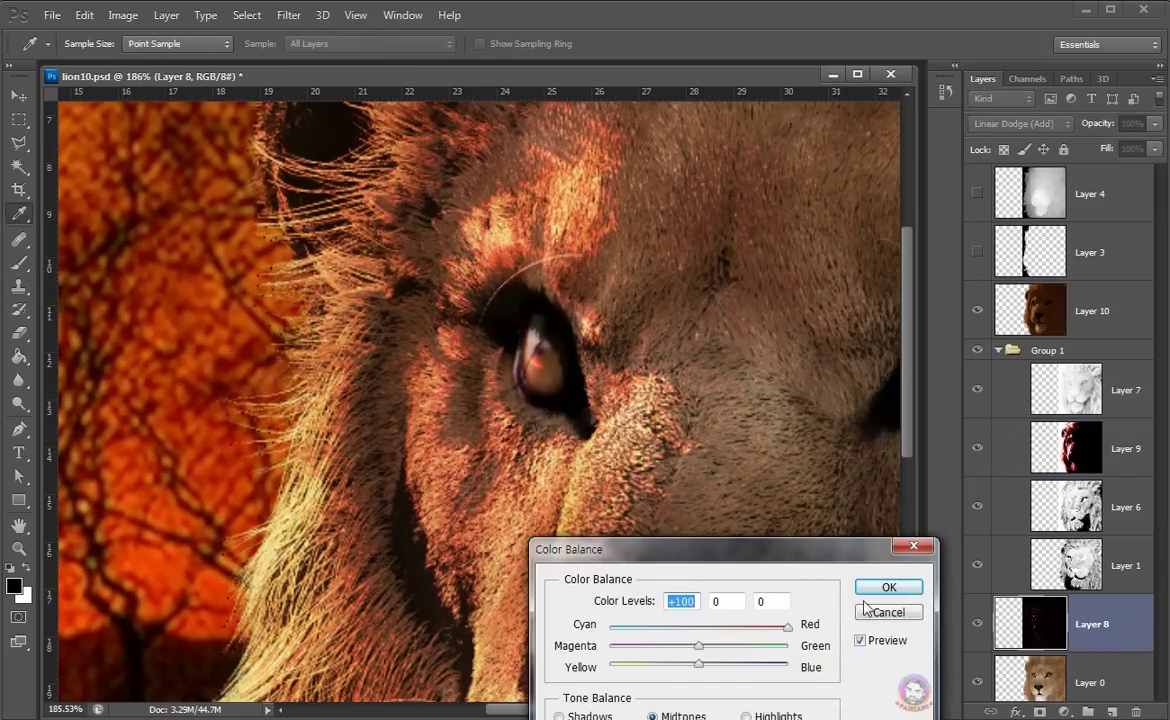
left_click(866, 607)
key("ctrl+u")
left_click_drag(237, 547, 255, 553)
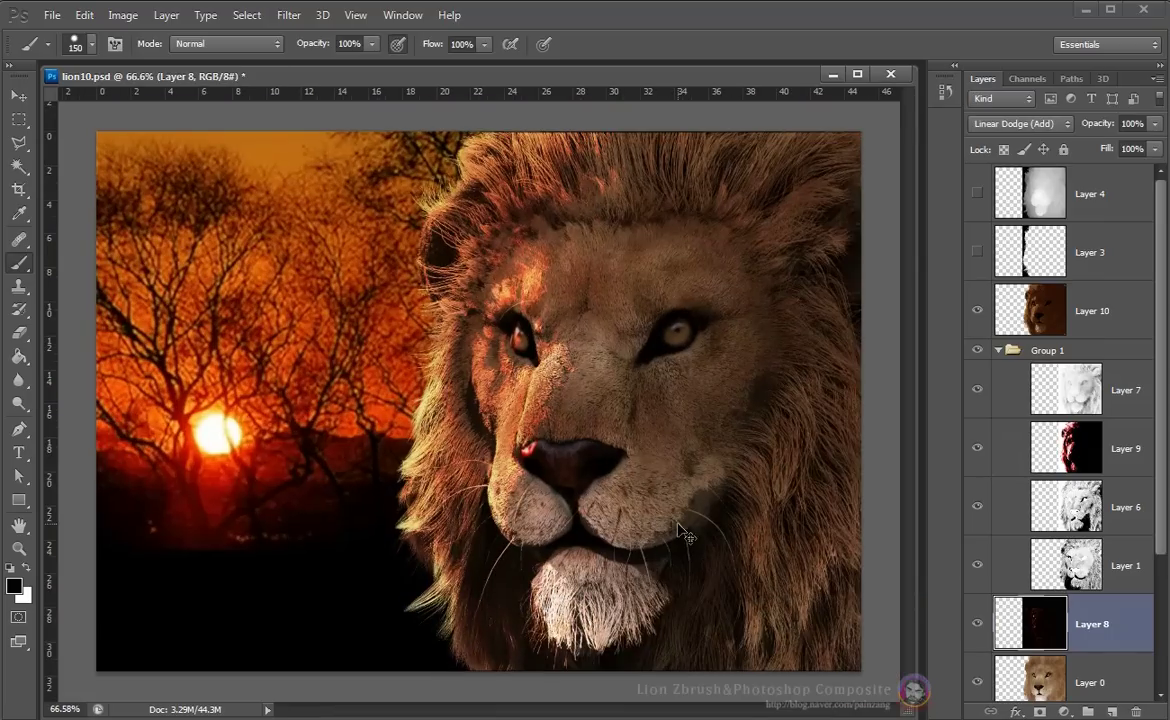
key("ctrl+u")
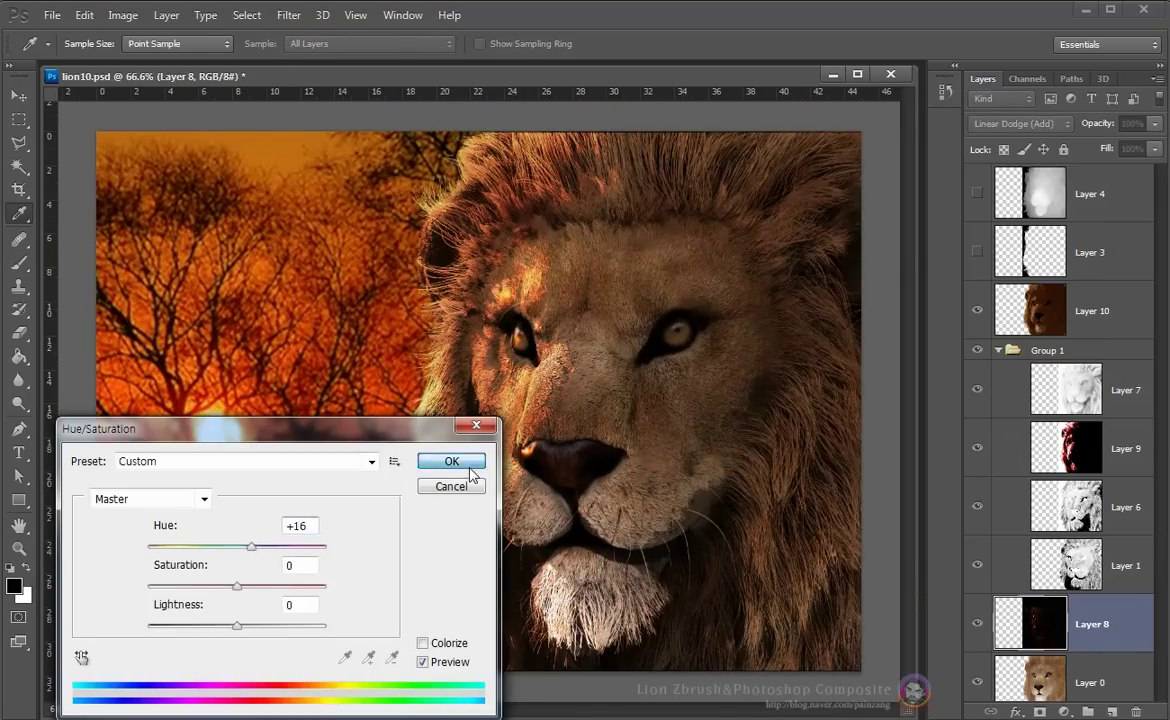
left_click(470, 468)
key("b")
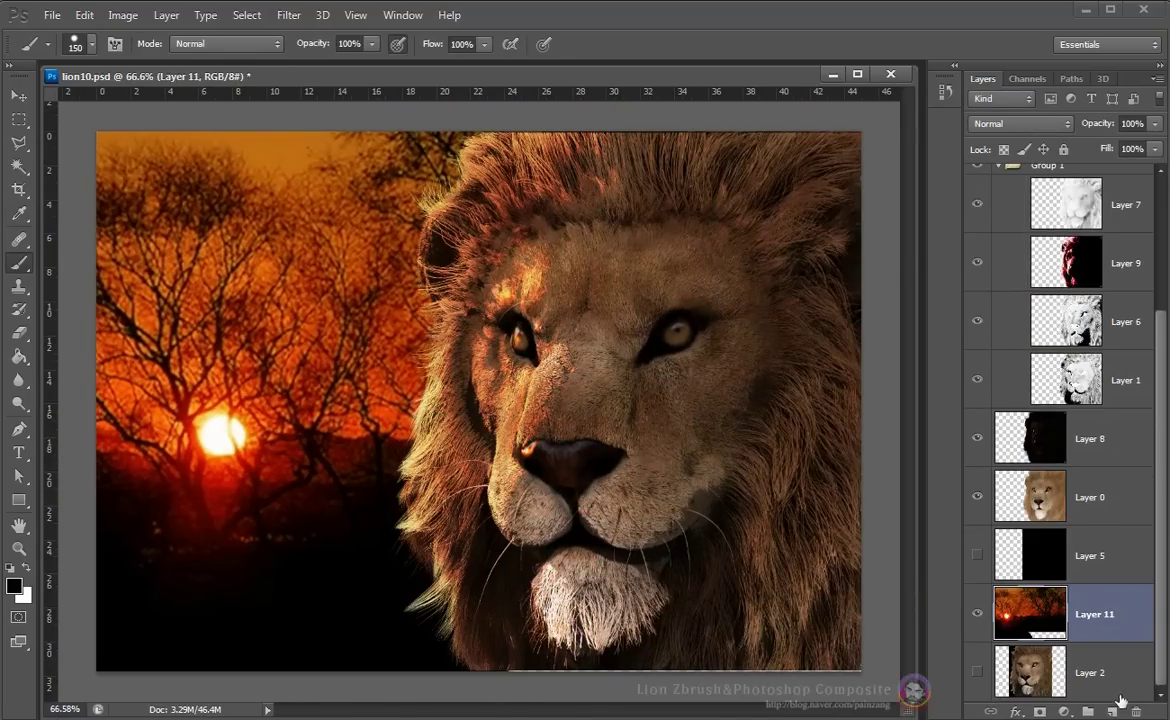
Add a new layer filled with black at 84% opacity
left_click(1113, 713)
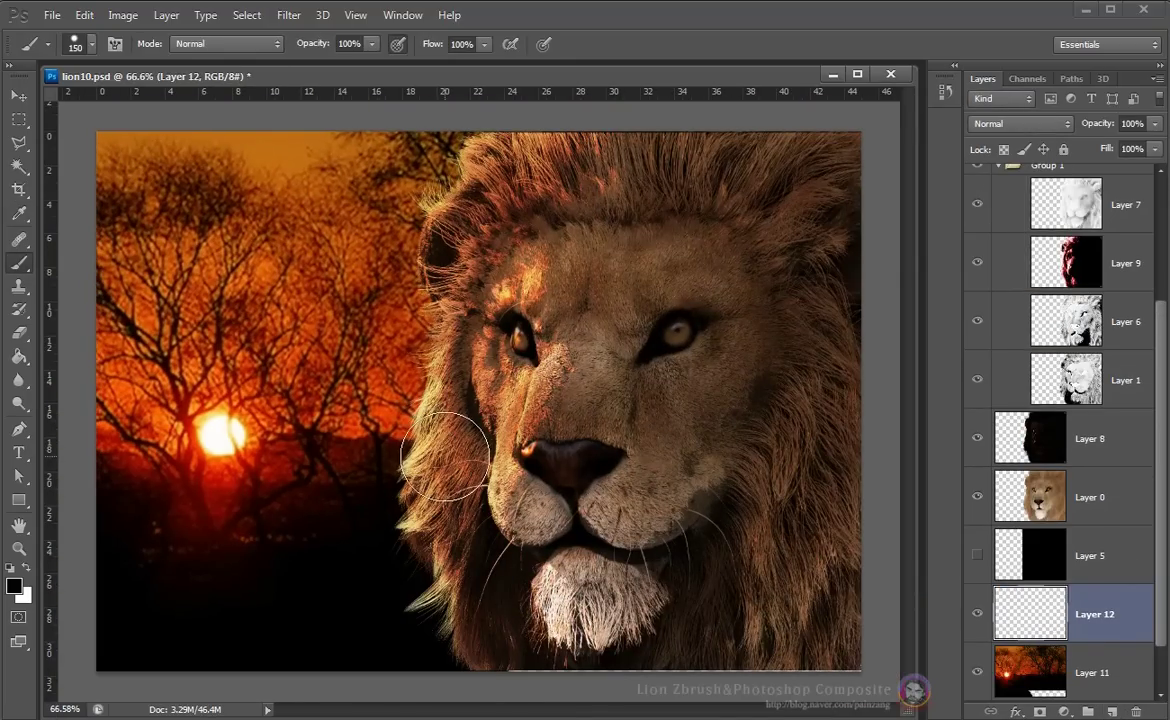
key("g")
left_click(340, 445)
left_click_drag(1097, 125, 1083, 125)
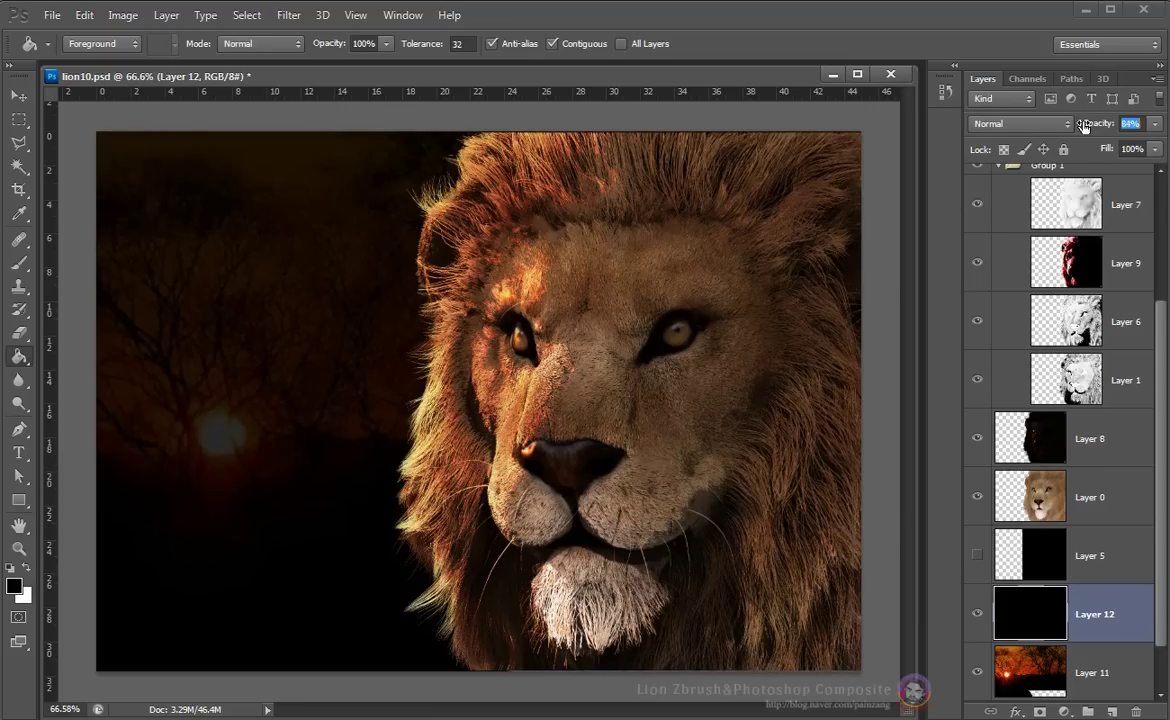
key("b")
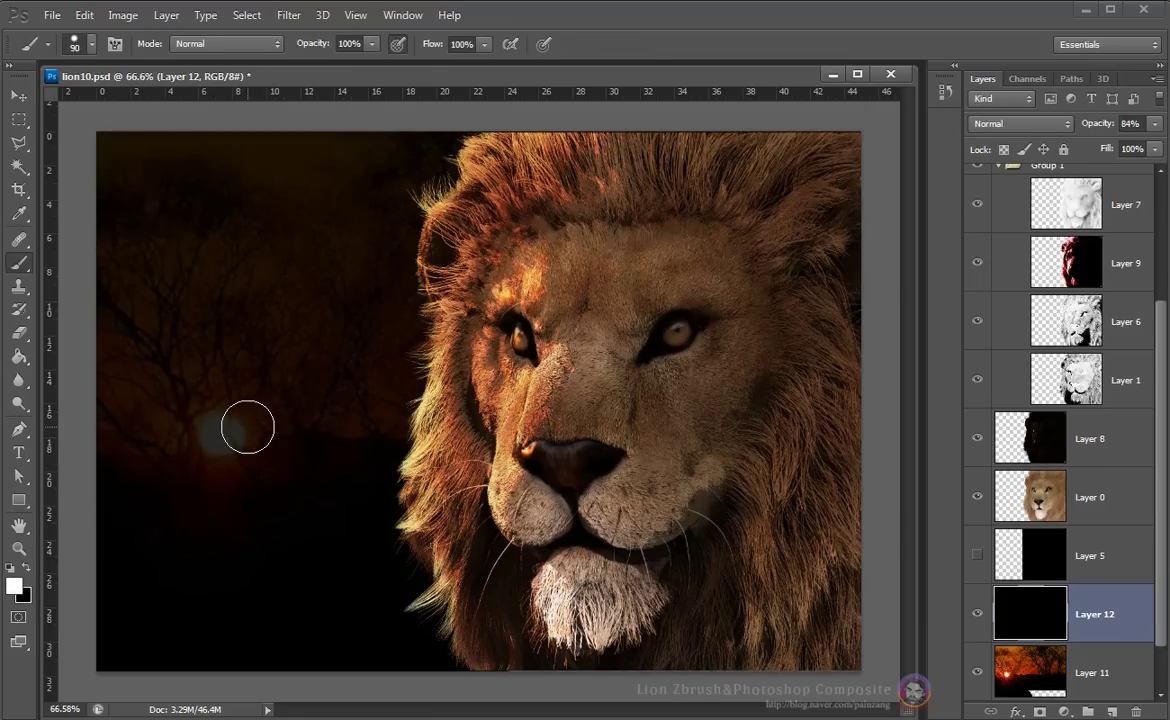
Render a zoom-lens Lens Flare with adjusted brightness on Layer 12
left_click(287, 17)
left_click(555, 331)
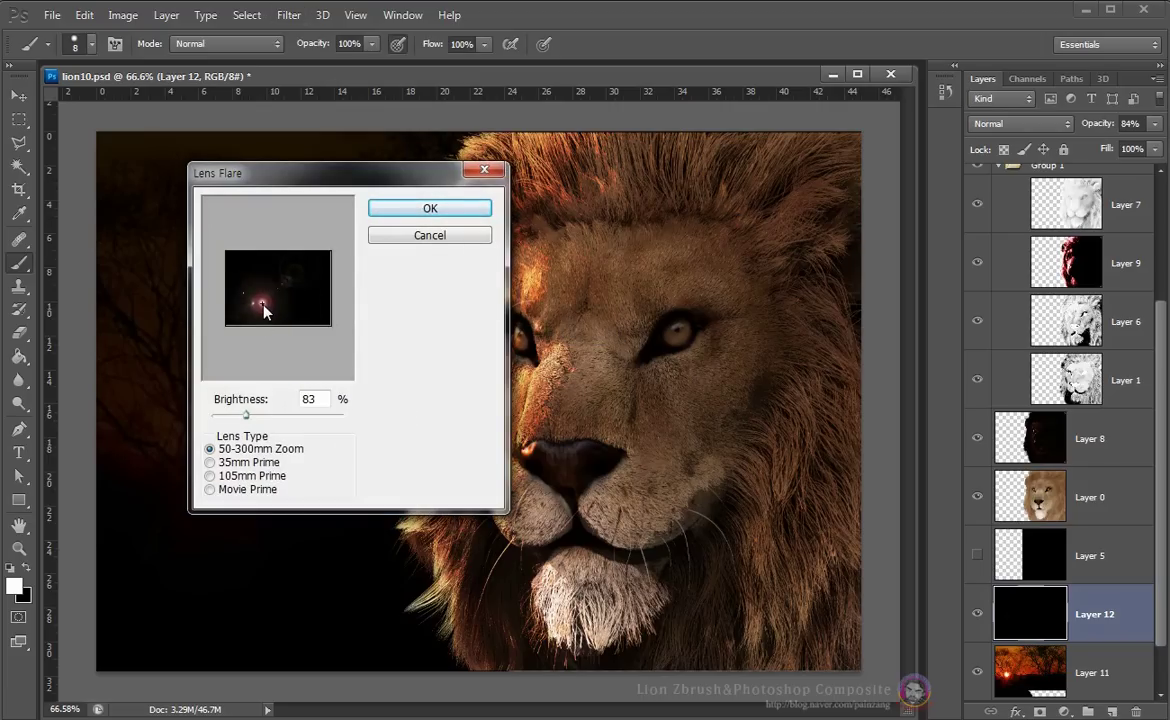
left_click(209, 462)
left_click(209, 489)
left_click(209, 449)
left_click_drag(246, 414, 212, 421)
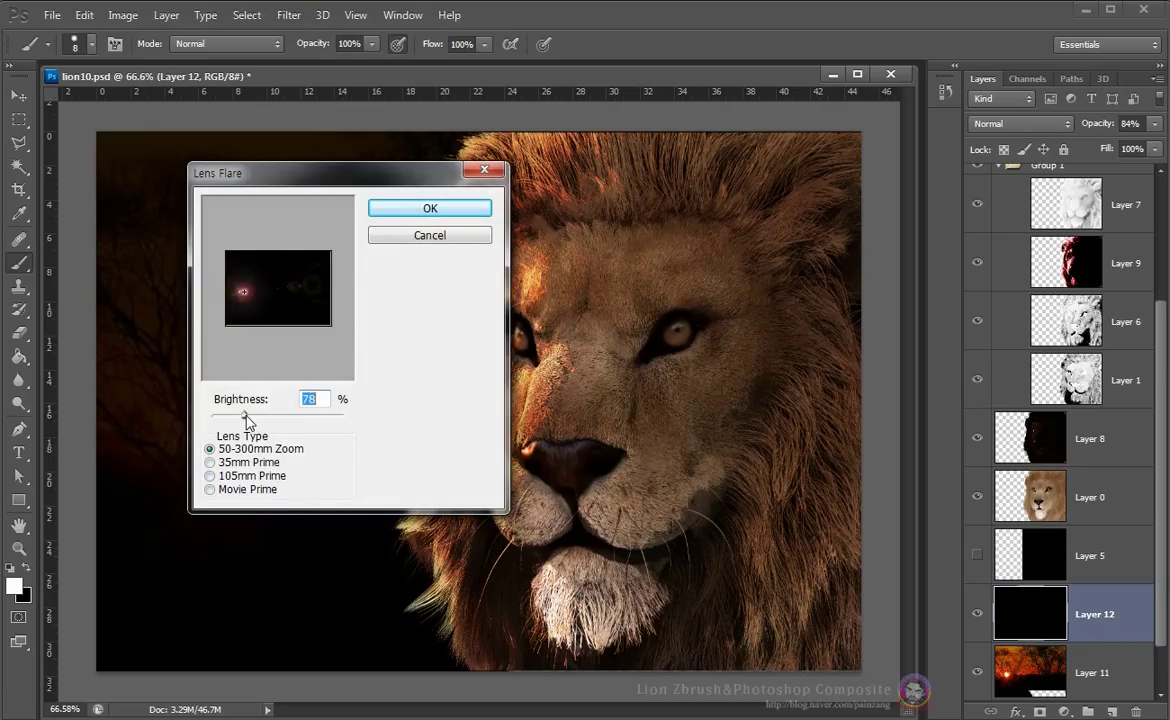
left_click(433, 211)
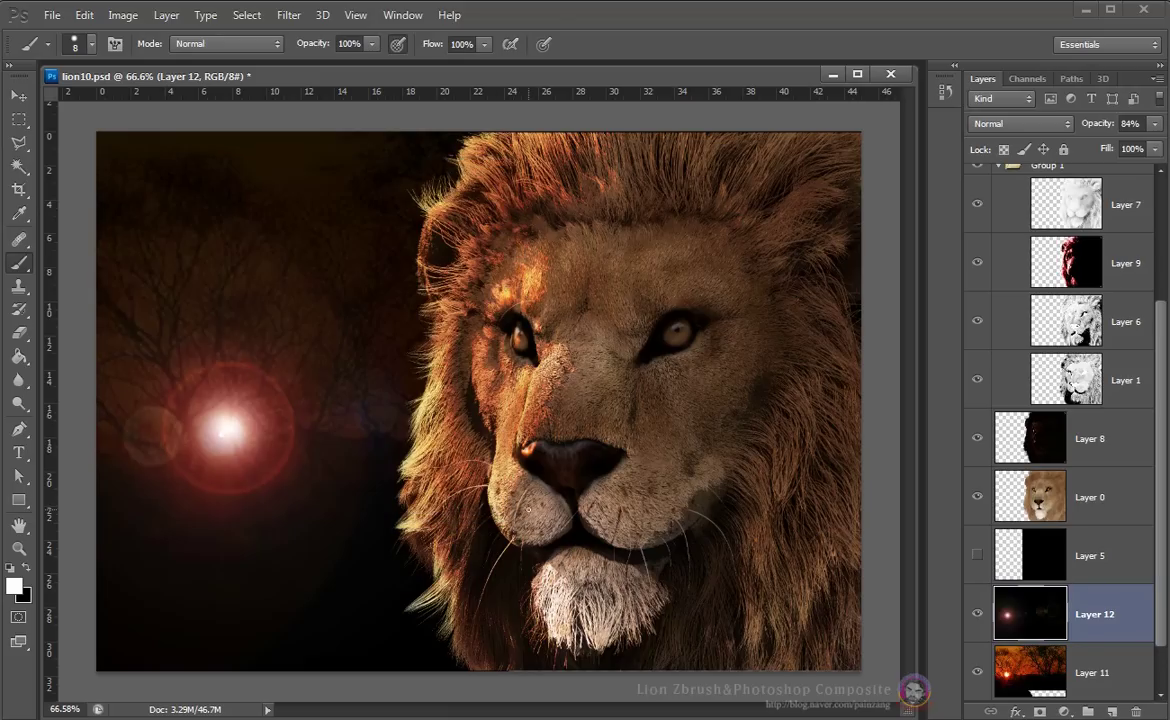
Move Layer 12 above Group 1 in Screen mode and rotate the flare to about -31°
left_click_drag(1005, 614, 1005, 292)
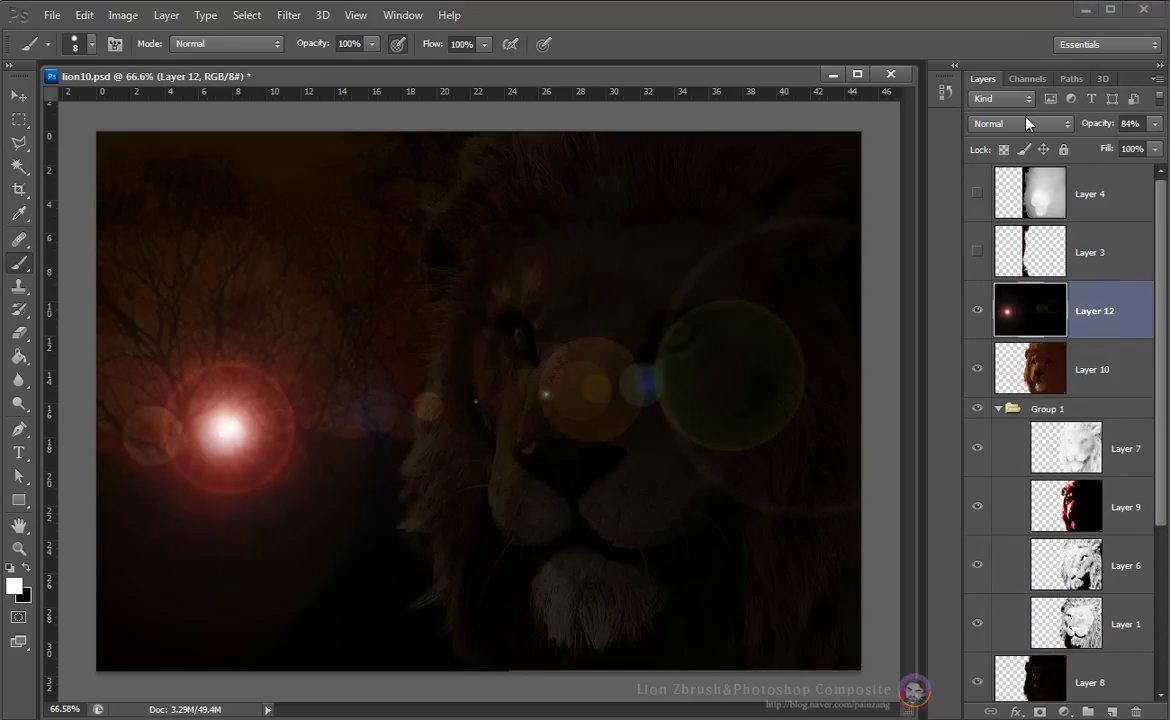
key("shift+alt+s")
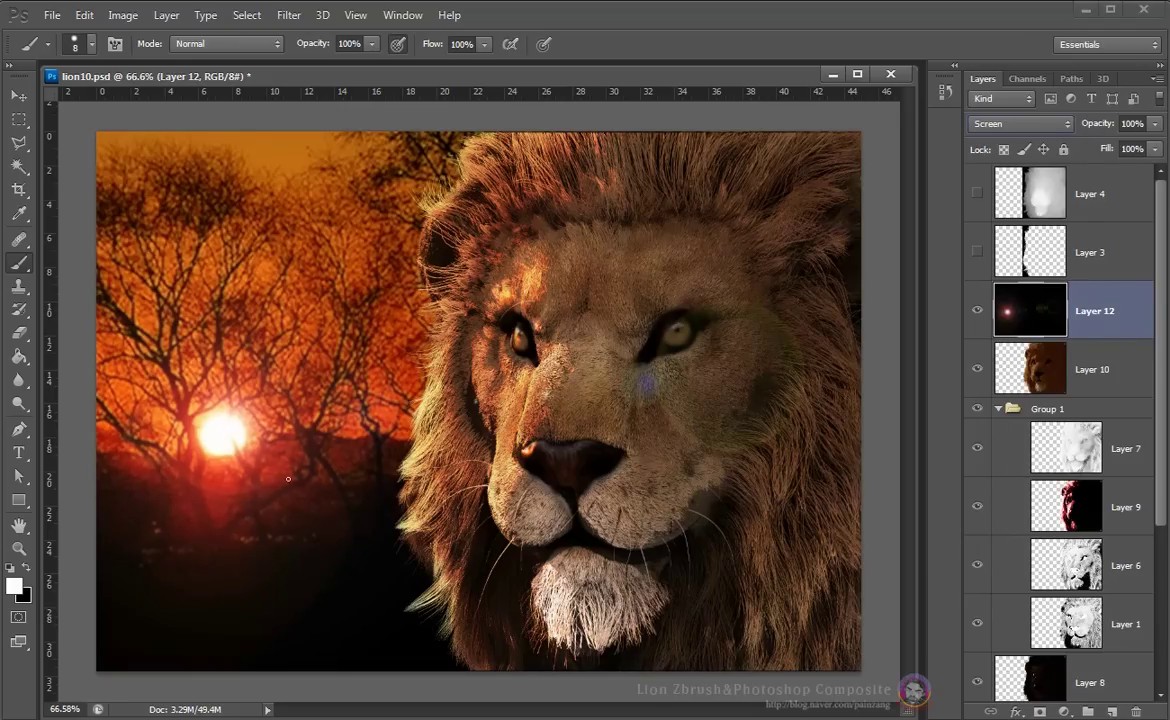
left_click_drag(215, 425, 245, 480)
key("ctrl+t")
mouse_move(356, 134)
left_mouse_down()
mouse_move(318, 152)
mouse_move(545, 180)
left_mouse_up()
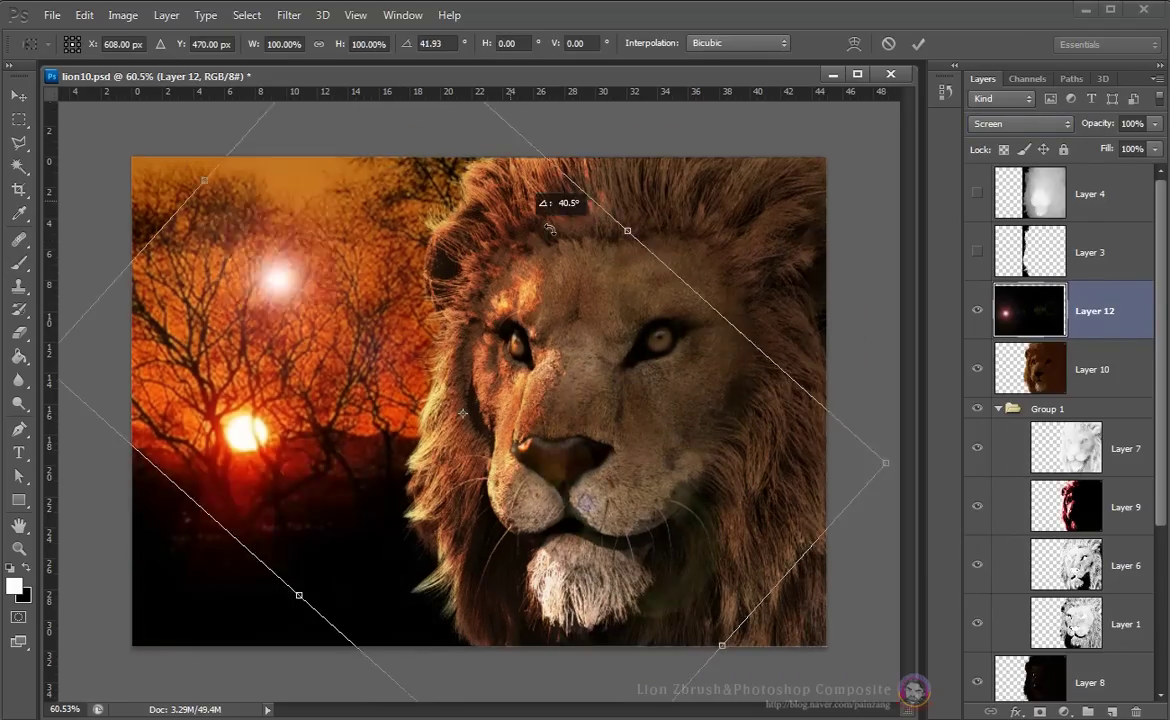
left_click_drag(408, 385, 428, 435)
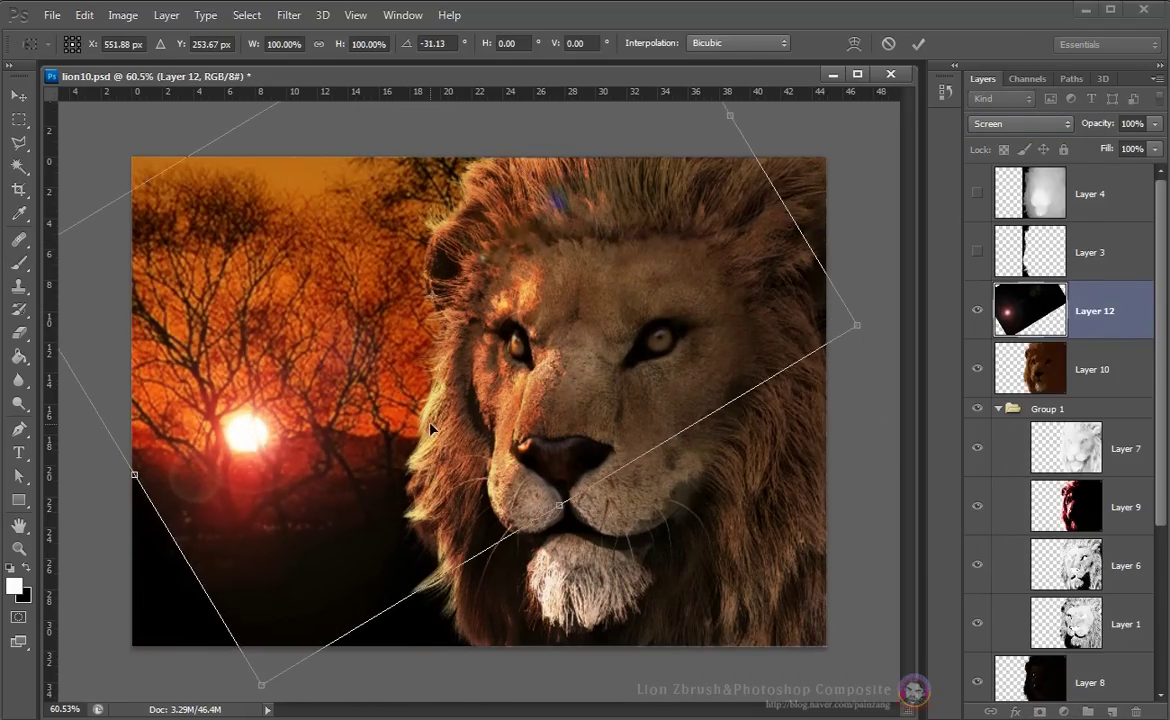
Commit the flare's rotated position, trying and discarding a brightness/contrast change
left_click_drag(392, 385, 385, 515)
key("Return")
key("b")
key("alt+i")
key("a")
key("c")
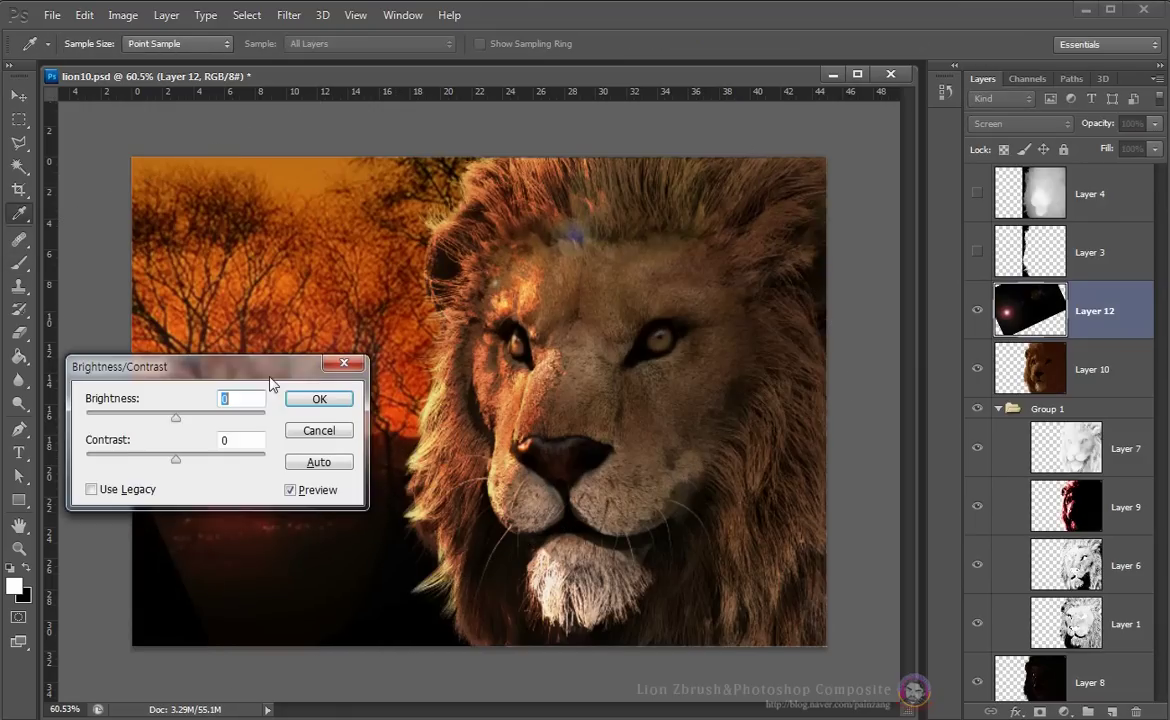
left_click_drag(167, 369, 627, 369)
left_click_drag(645, 417, 629, 417)
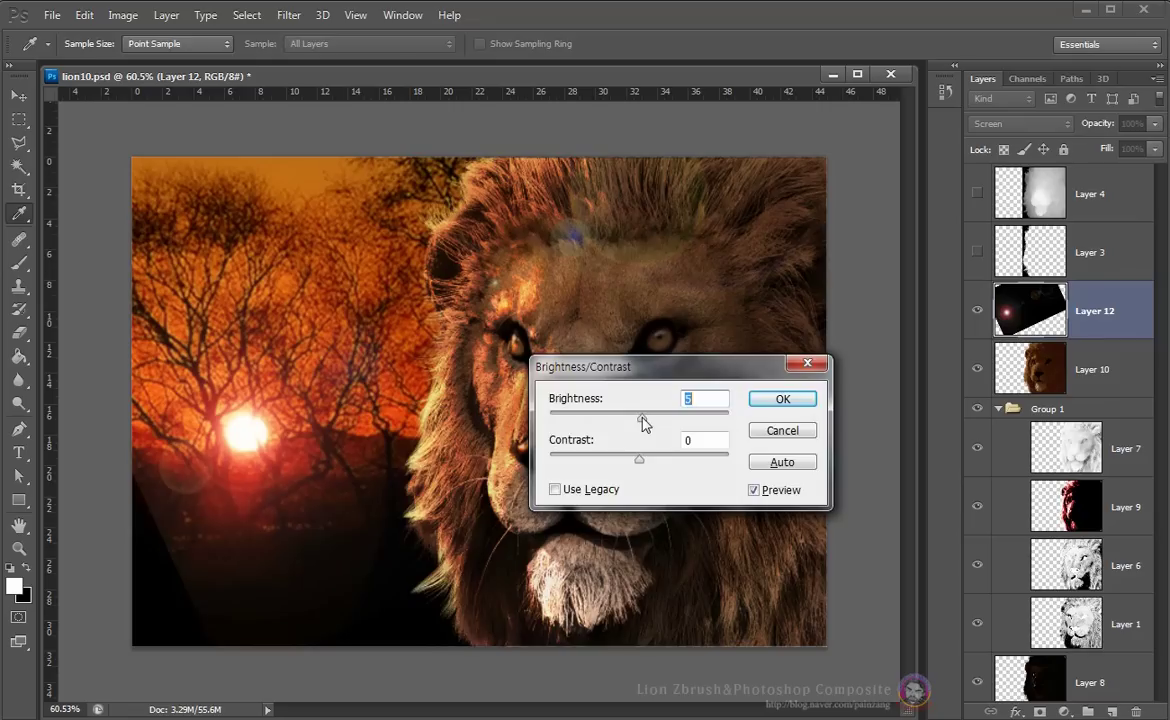
left_click(807, 362)
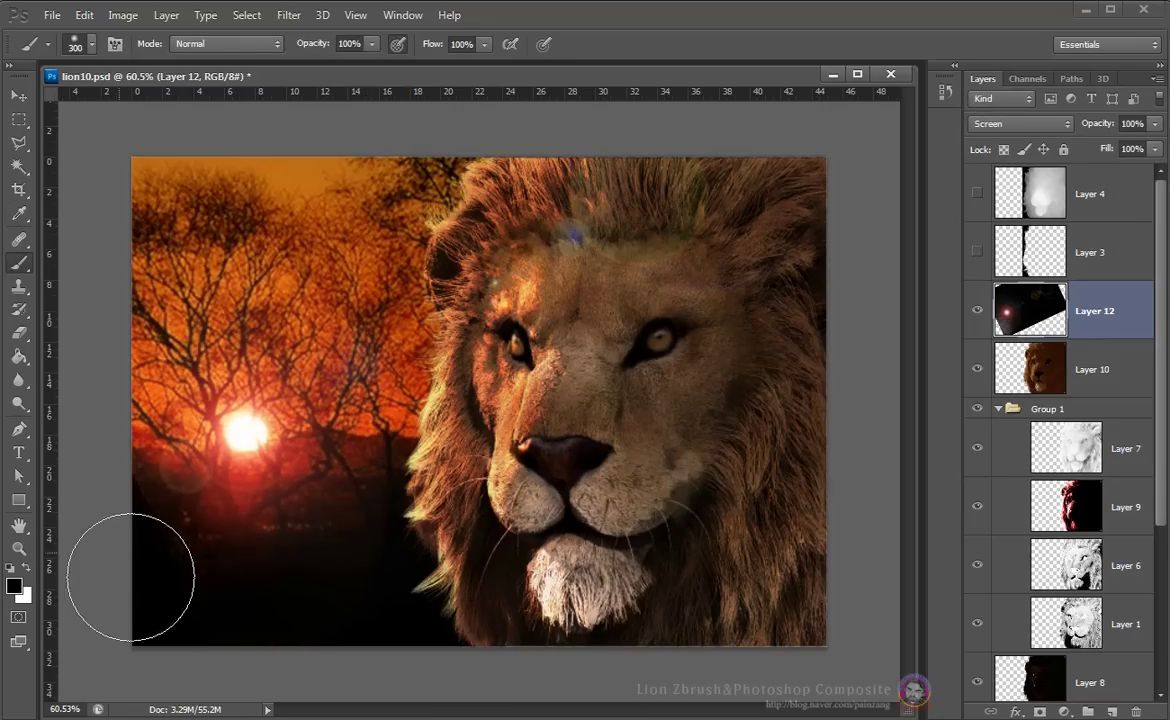
left_click_drag(22, 383, 75, 363)
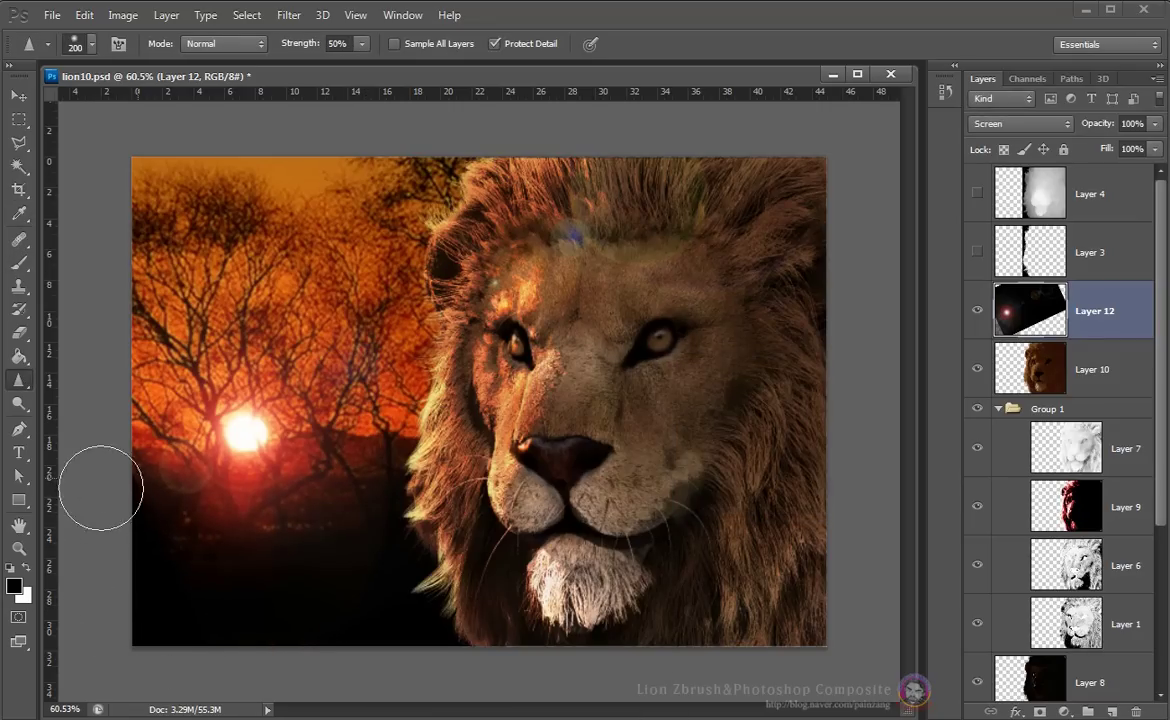
key("b")
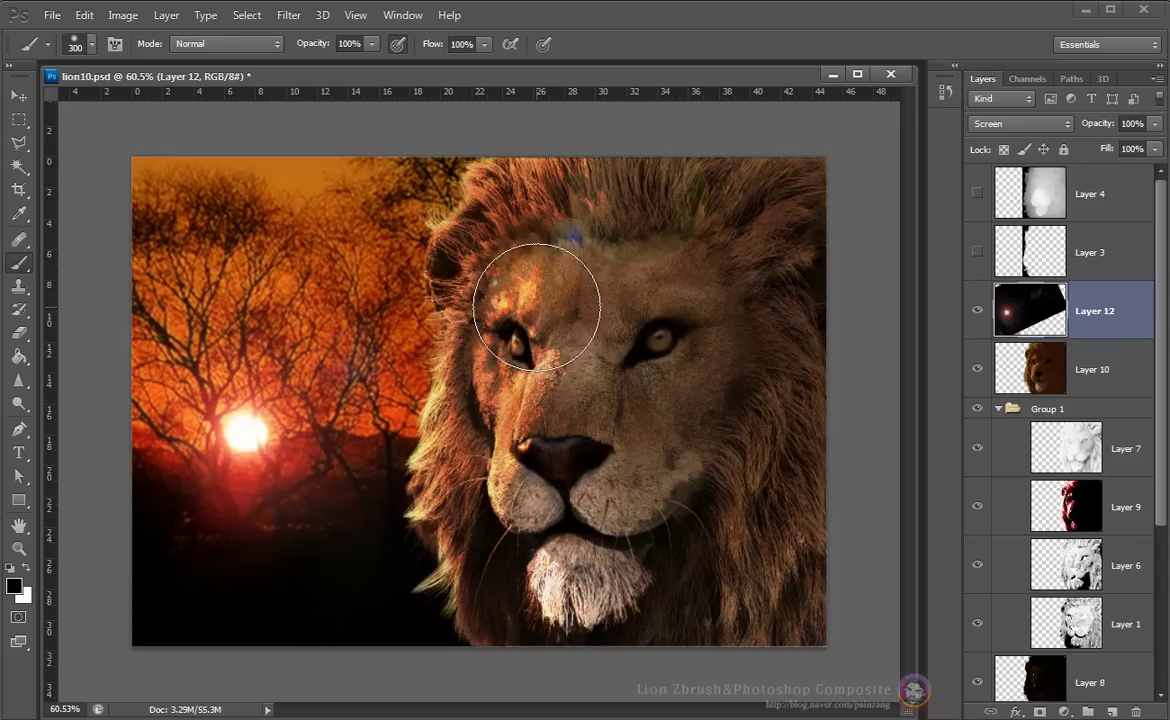
Strongly brighten the flare layer and paint out flare spots on the lion's forehead
key("ctrl+alt+b")
left_click_drag(639, 413, 725, 413)
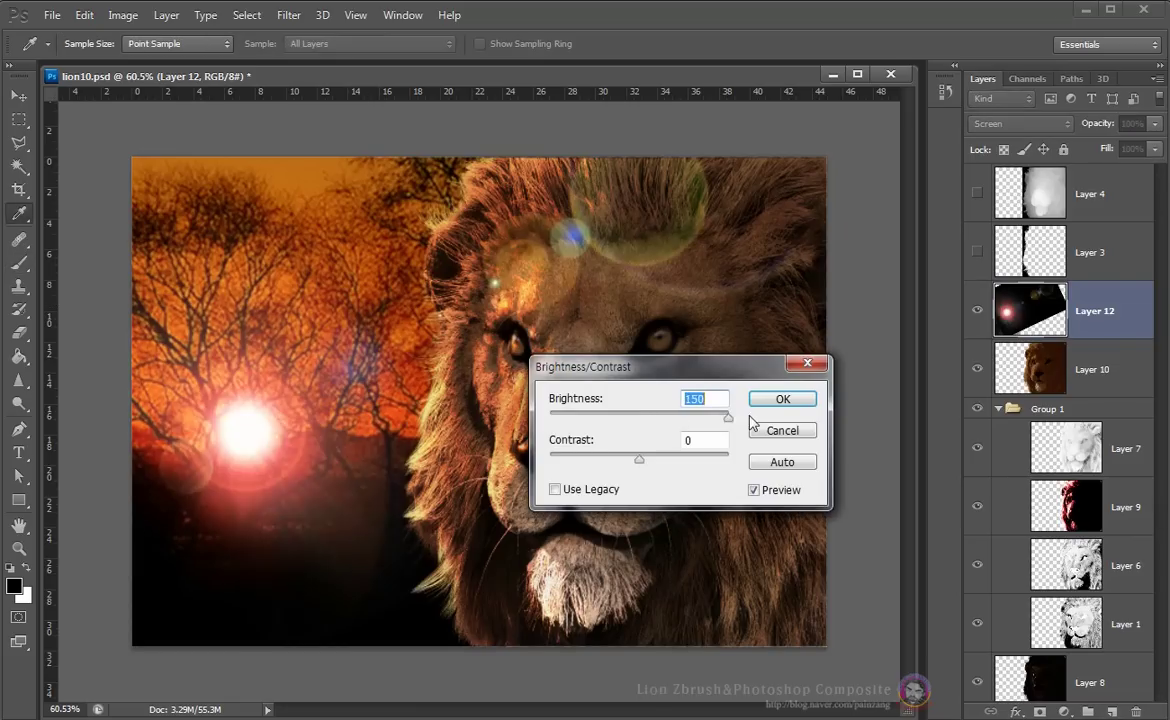
key("Return")
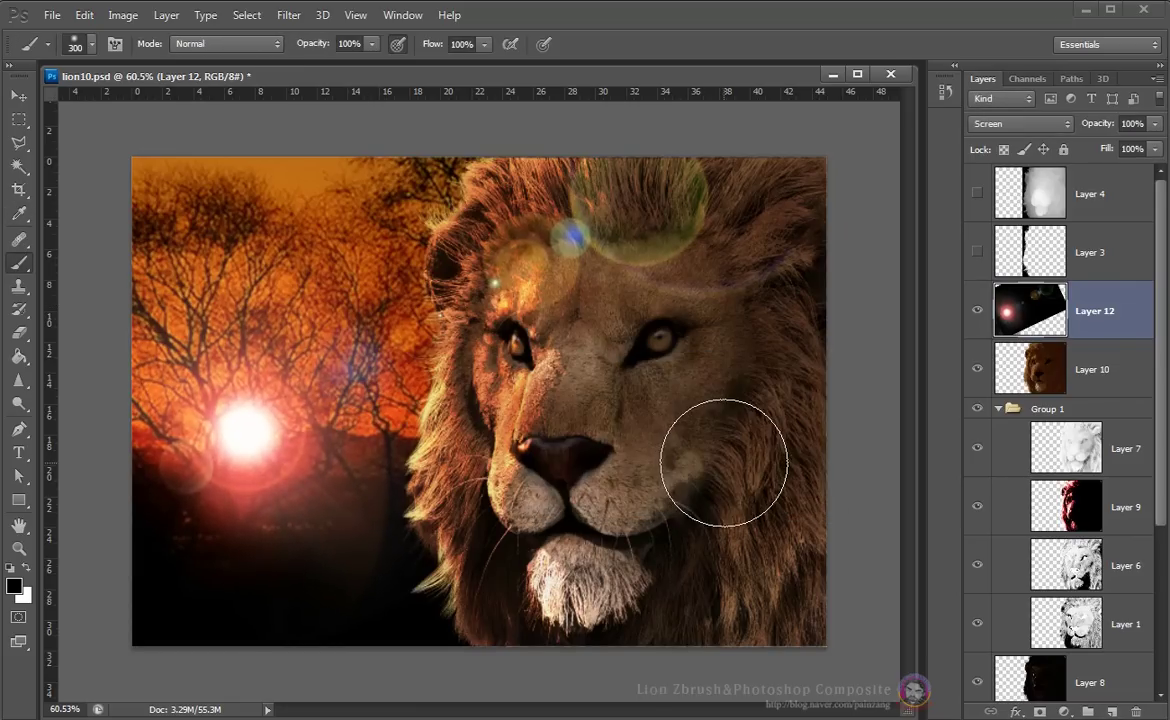
key("bracketright")
key("bracketright")
key("bracketright")
key("bracketright")
left_click(594, 263)
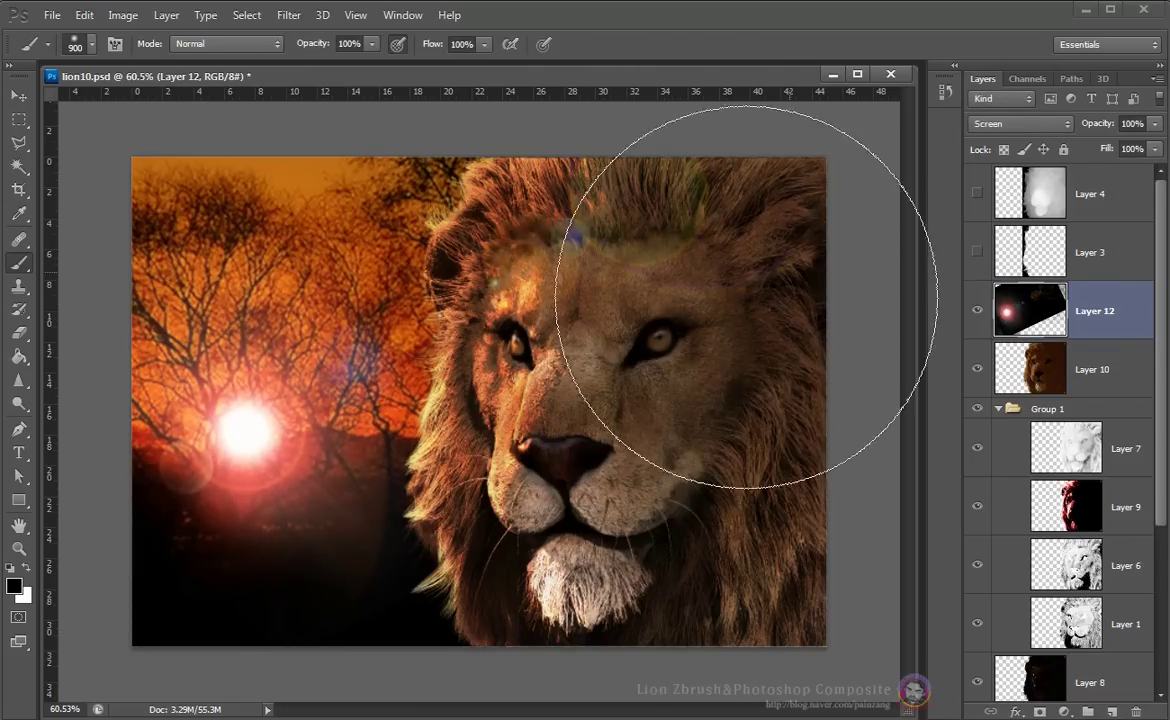
Paint sampled dark brown over the lower-left corner and the lion's nose bridge
left_click(384, 478, "alt")
key("bracketleft")
key("bracketleft")
key("bracketleft")
key("bracketleft")
key("bracketleft")
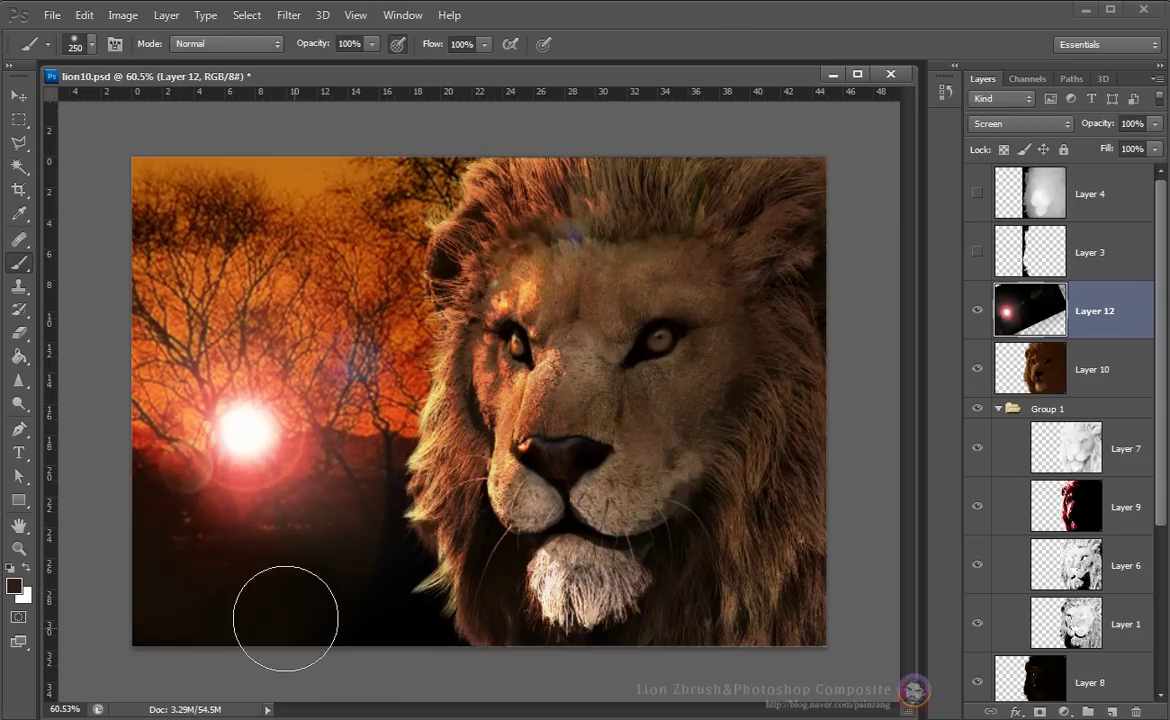
left_click_drag(250, 642, 118, 550)
left_click_drag(551, 337, 590, 416)
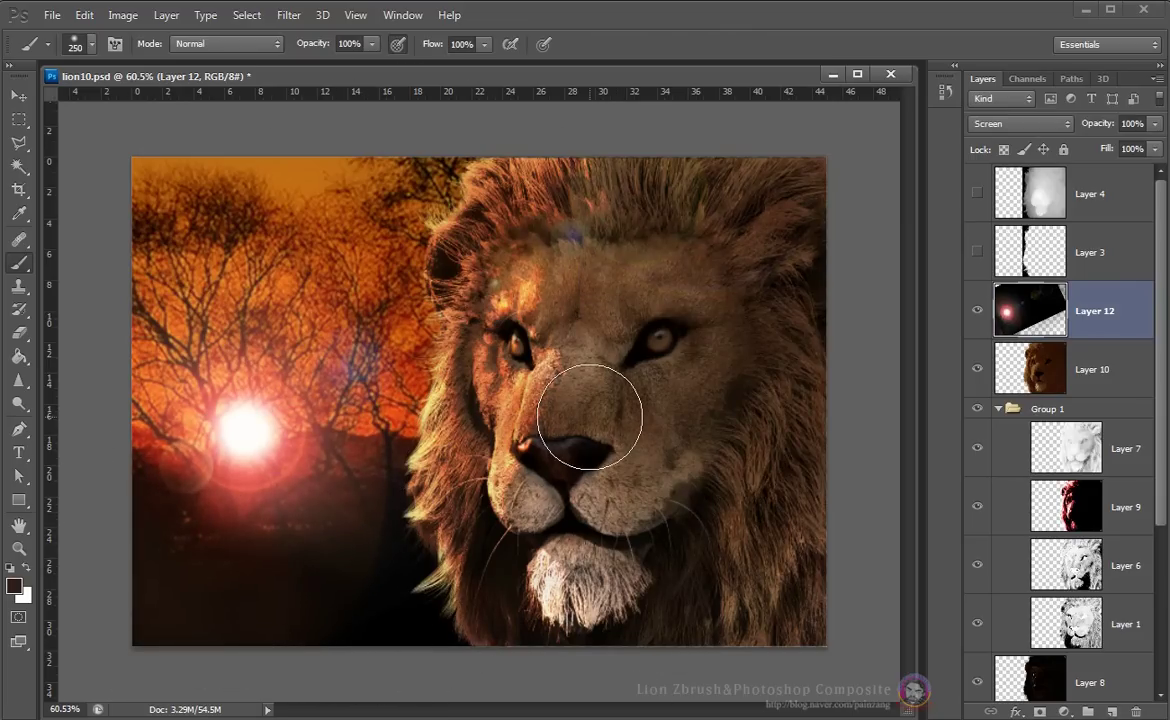
left_click(289, 15)
mouse_move(560, 332)
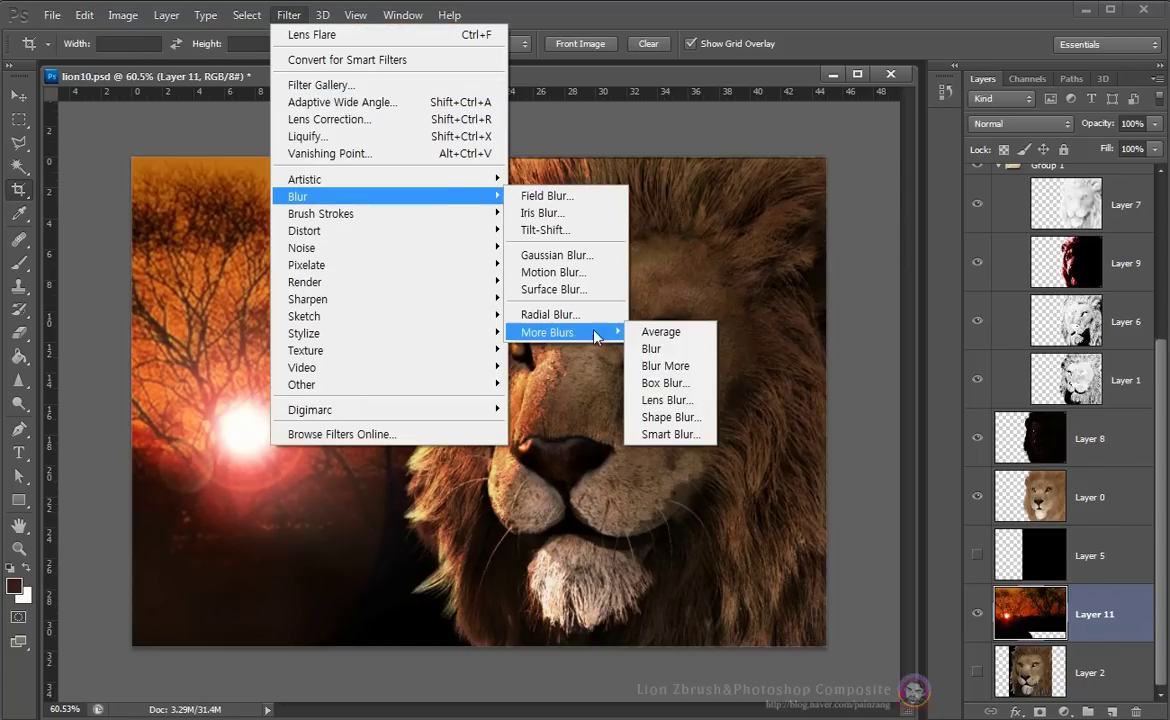
Apply Lens Blur to the sunset and reveal the white lion mask on Layer 4
left_click(666, 400)
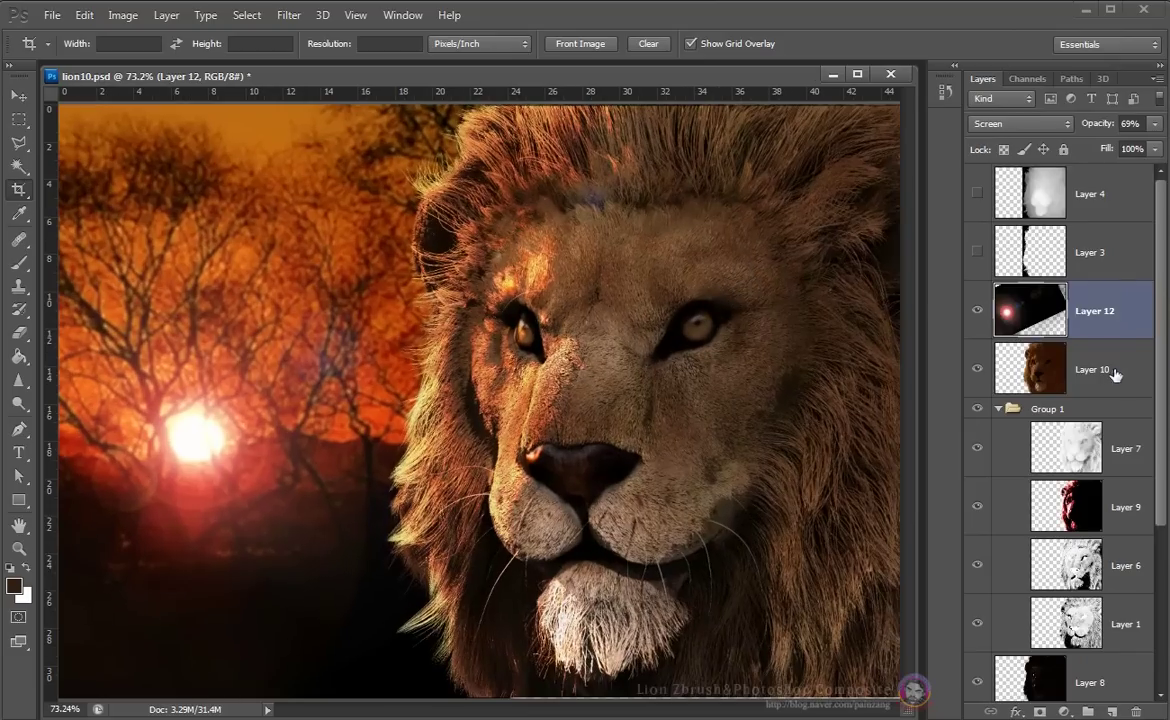
left_click(1121, 370)
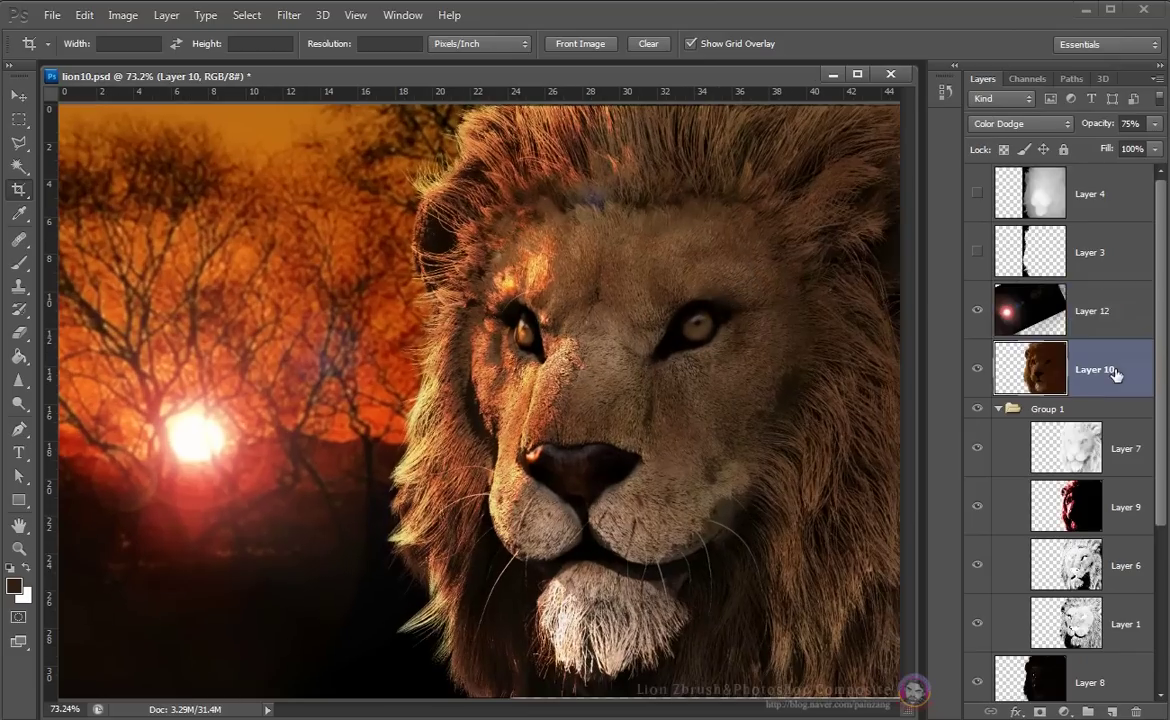
left_click(977, 193)
left_click(1095, 193)
Create Layer 13 and fill it solid black with the Paint Bucket
key("ctrl+shift+alt+n")
key("ctrl+bracketleft")
key("d")
key("x")
key("g")
left_click(443, 485)
left_click(1101, 197)
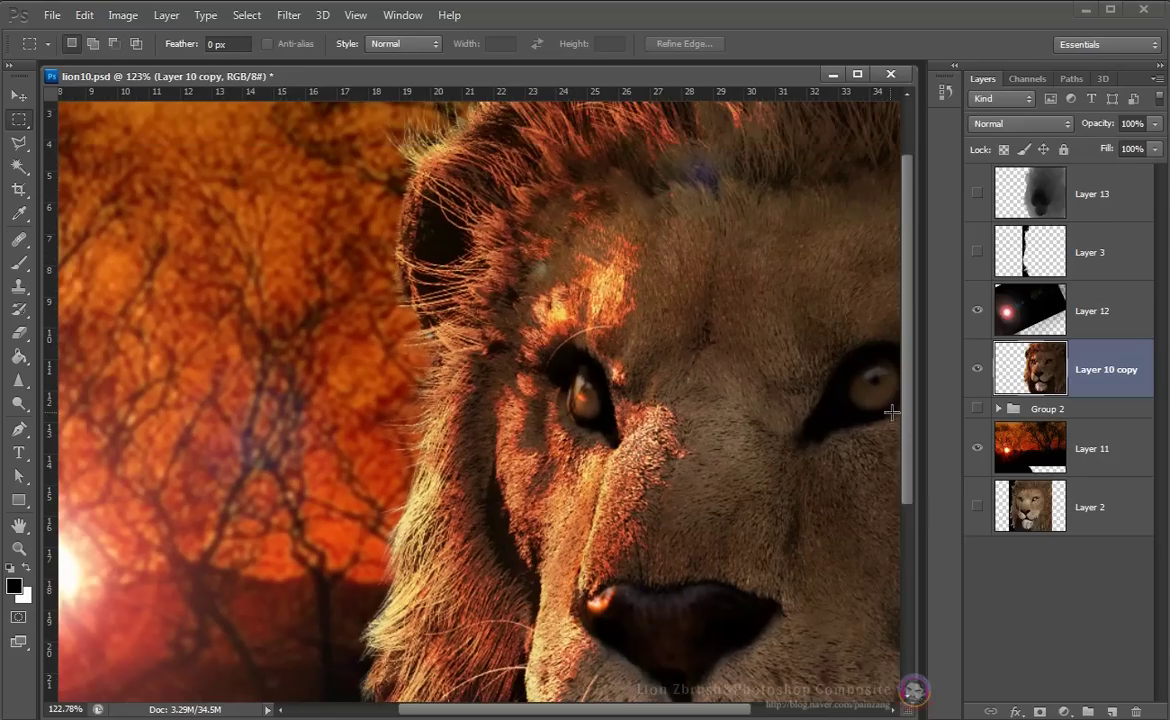
Adjust the Alpha 1 channel's Levels black, midtone and white points for strong contrast
left_click(1027, 78)
left_click(1037, 204)
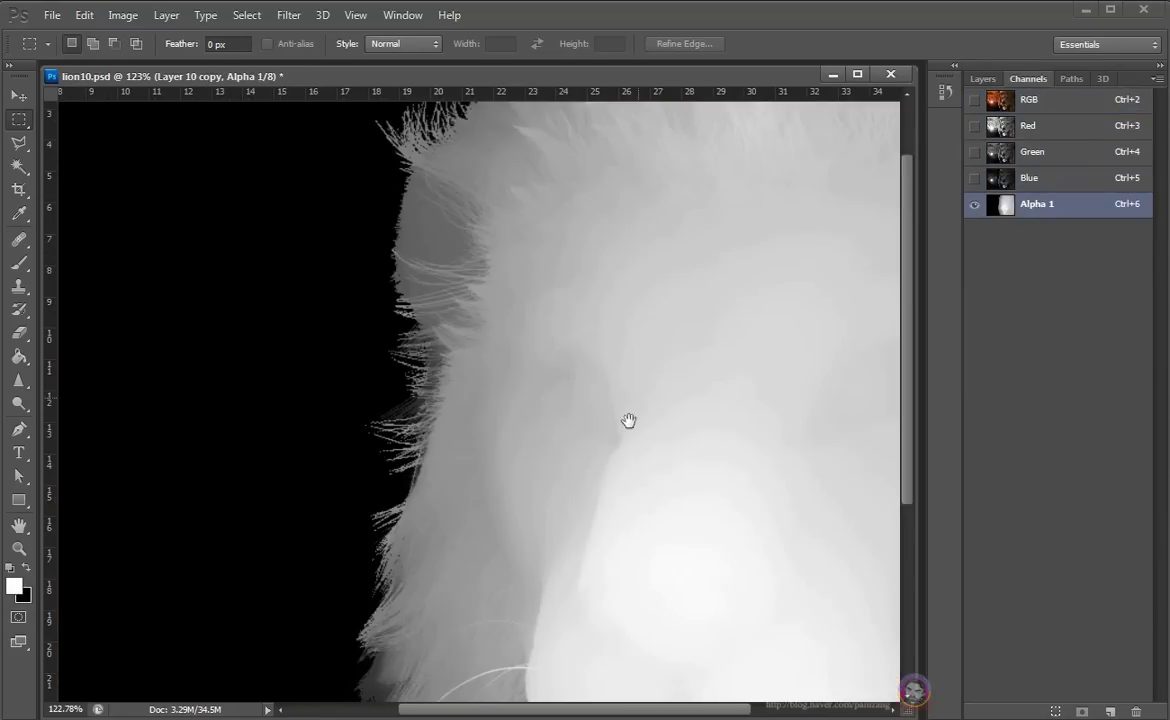
key("ctrl+0")
key("ctrl+l")
mouse_move(250, 162)
left_mouse_down()
mouse_move(170, 346)
mouse_move(868, 335)
left_mouse_up()
left_click_drag(794, 526, 950, 527)
left_click_drag(1022, 527, 990, 527)
mouse_move(955, 527)
left_mouse_down()
mouse_move(940, 527)
mouse_move(984, 527)
mouse_move(797, 527)
mouse_move(885, 527)
left_mouse_up()
left_click_drag(984, 527, 1022, 527)
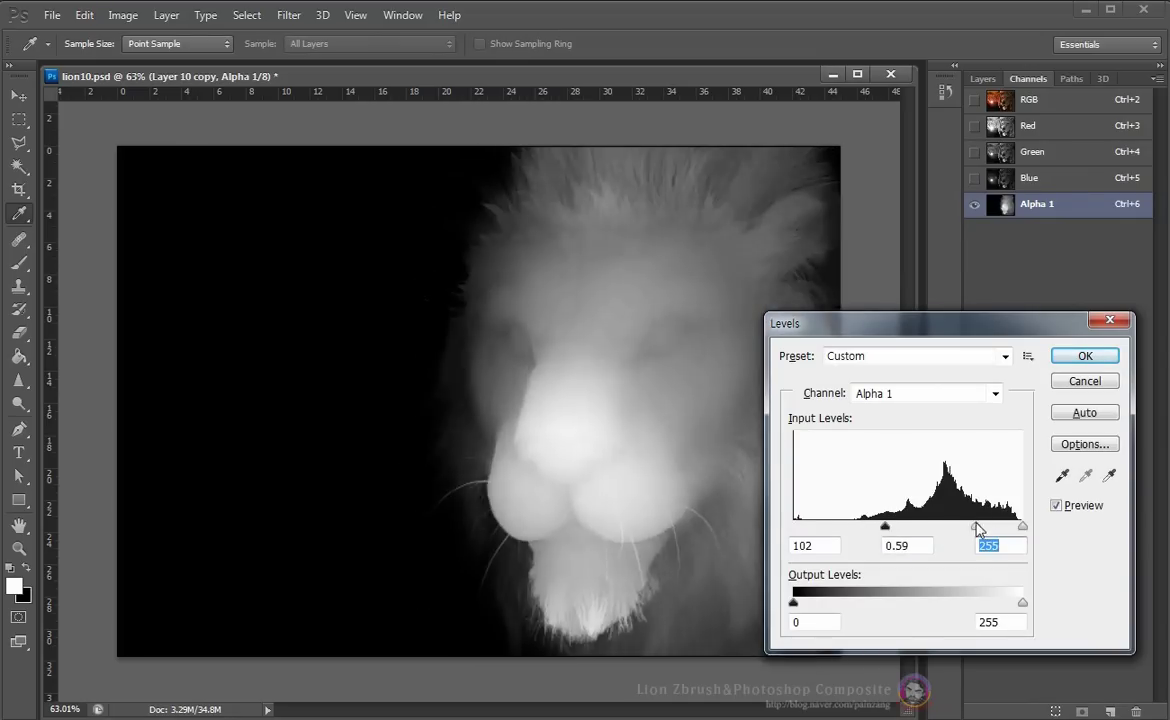
left_click_drag(885, 527, 868, 527)
left_click_drag(961, 527, 945, 527)
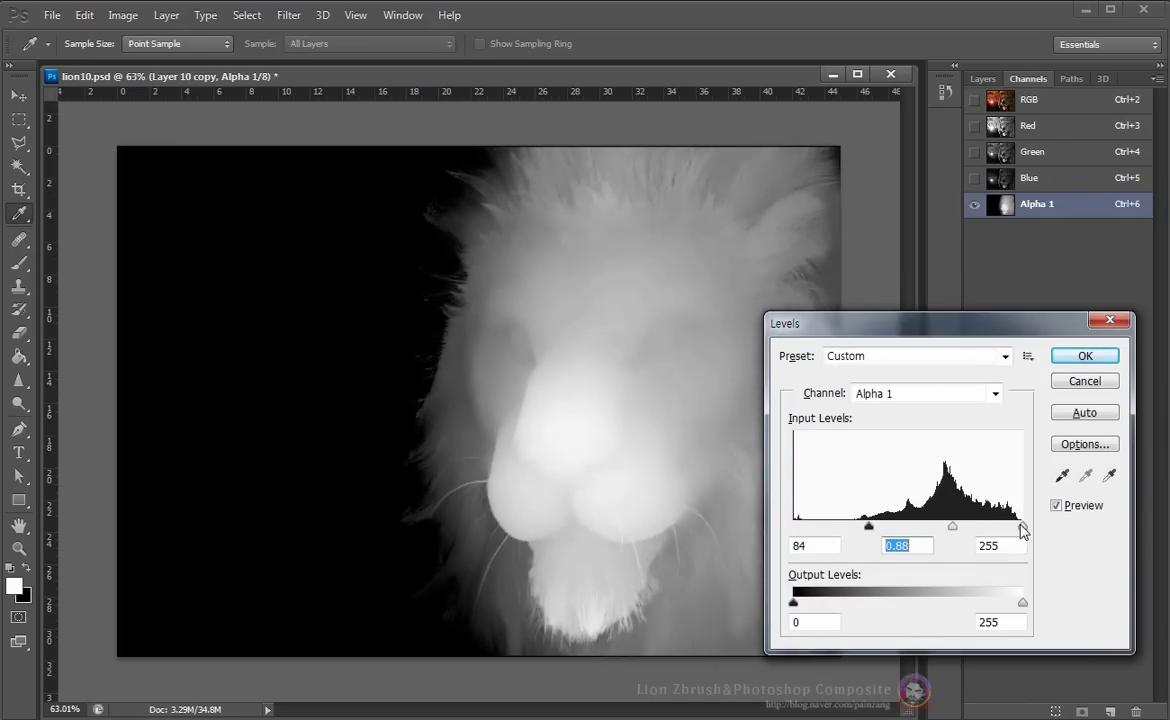
left_click_drag(1022, 527, 1010, 527)
left_click(1085, 356)
Duplicate the Layer 11 sunset background and merge the copy into Layer 10 copy
left_click(1027, 99)
left_click(983, 78)
left_click(1113, 443)
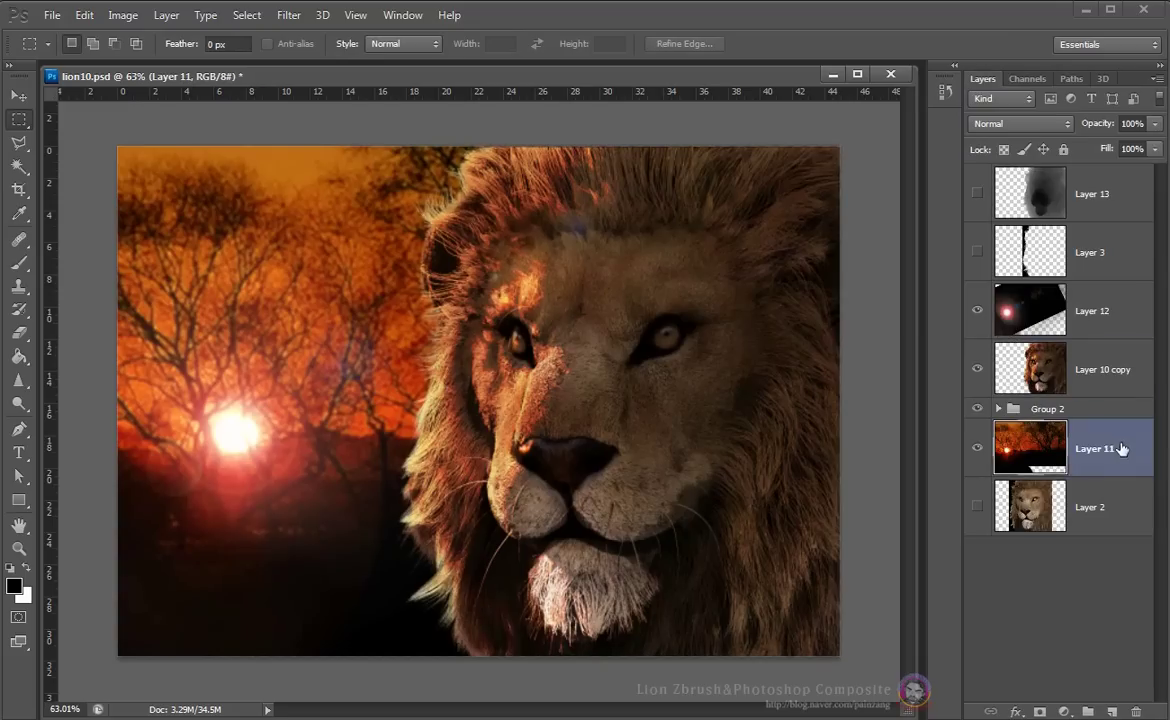
mouse_move(1113, 443)
left_mouse_down()
mouse_move(1111, 711)
mouse_move(1092, 398)
left_mouse_up()
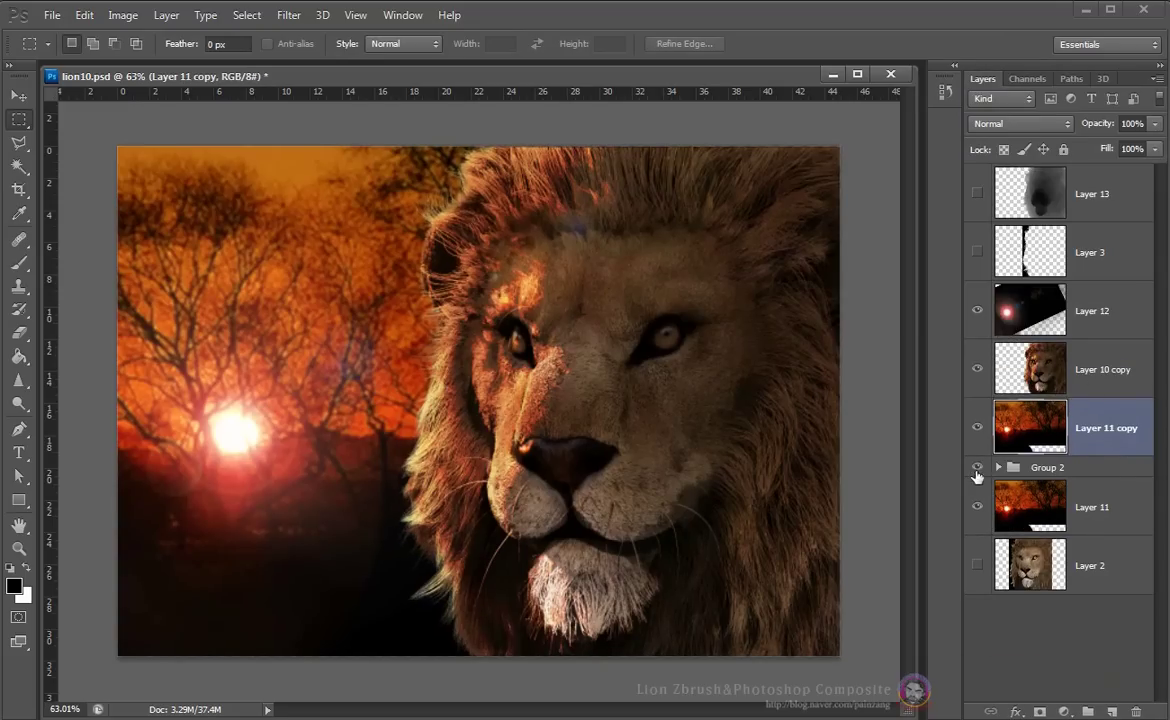
left_click(1098, 374, "shift")
key("ctrl+e")
Apply Lens Blur from the Alpha 1 depth map with a small radius and lower focal distance
left_click(288, 15)
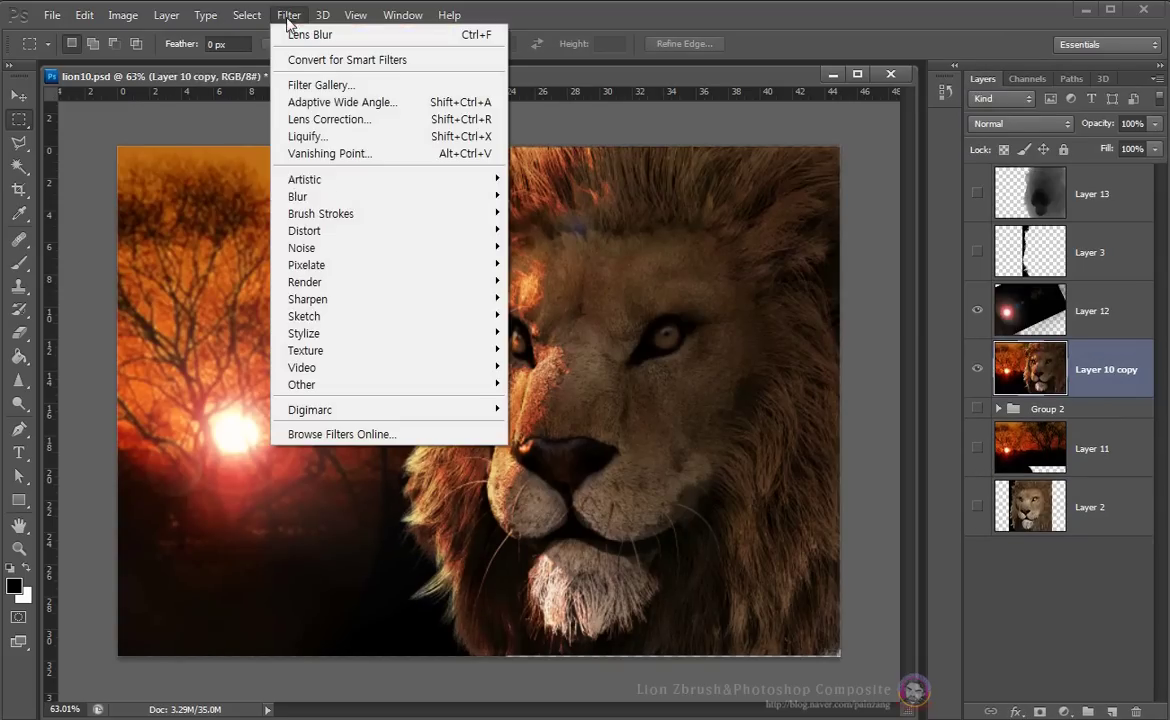
mouse_move(298, 196)
left_click(665, 498)
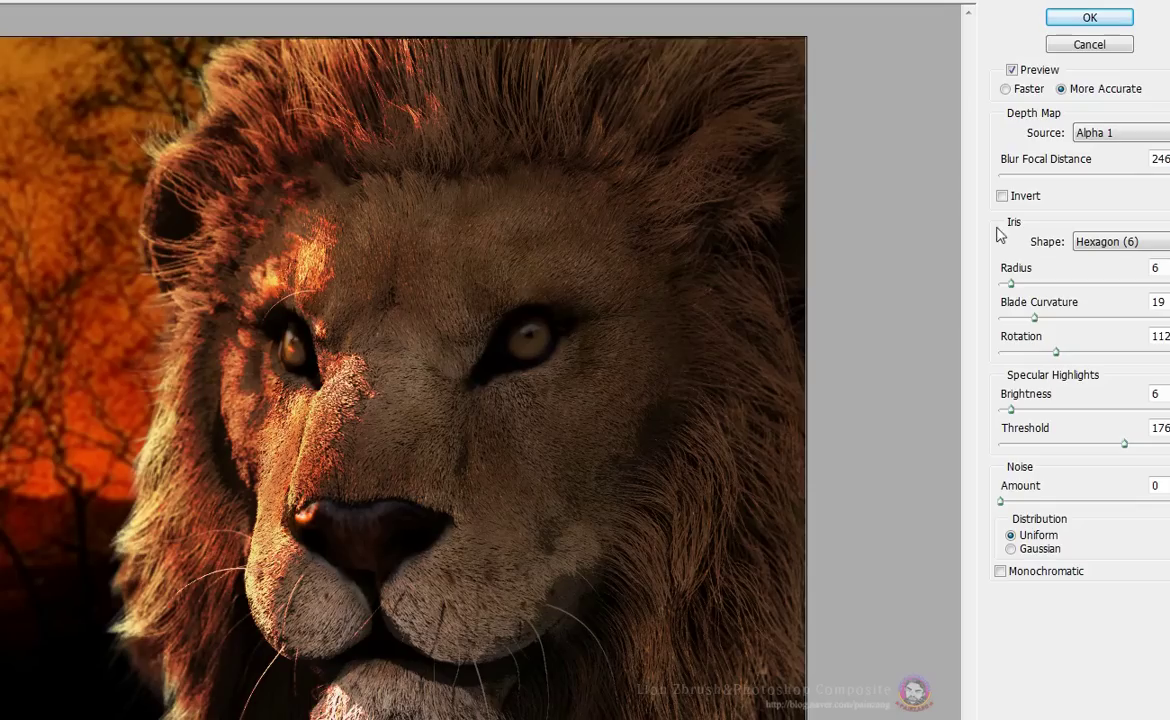
left_click_drag(1055, 285, 1013, 288)
left_click_drag(1165, 175, 1139, 171)
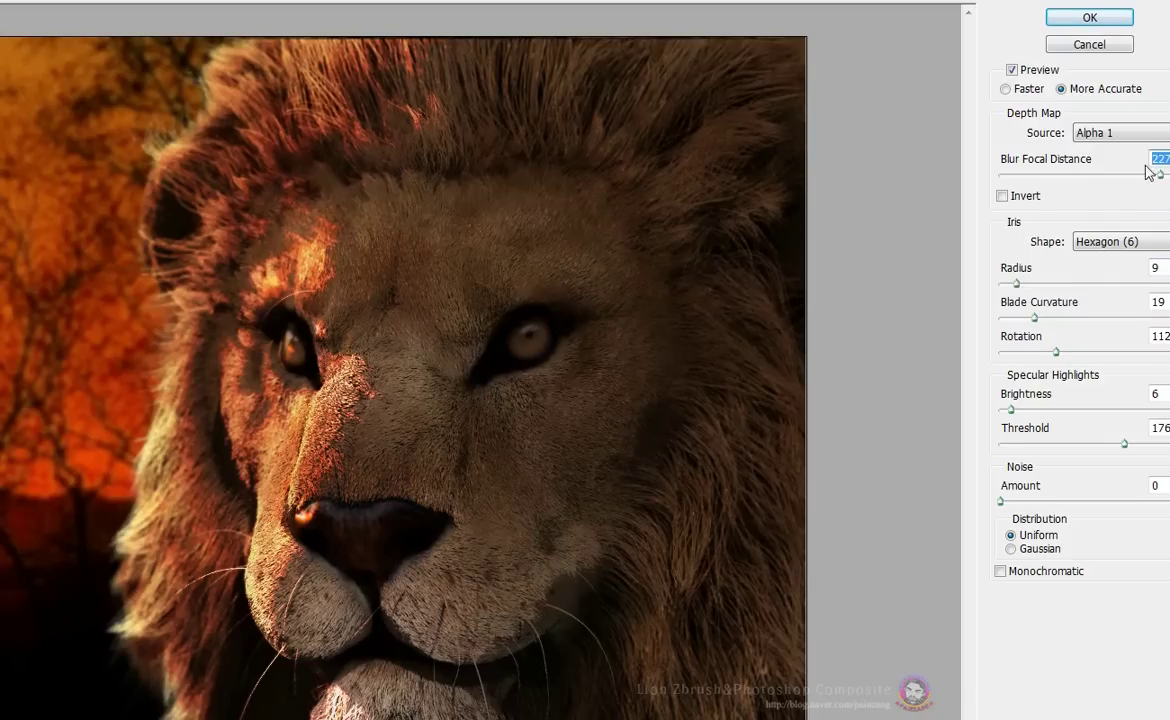
left_click(1139, 176)
left_click(1119, 47)
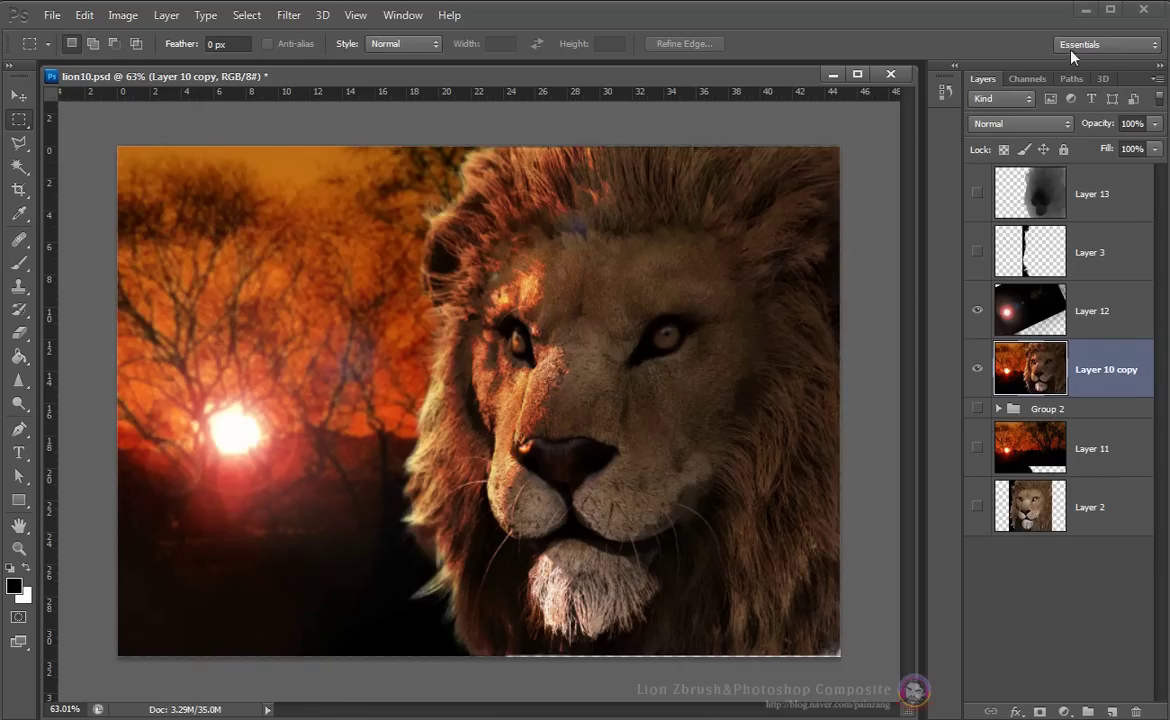
Show the Layer 12 flare at 29% opacity and give Layer 10 copy midtones of 0/+12/+10
left_click(977, 314)
left_click(1090, 311)
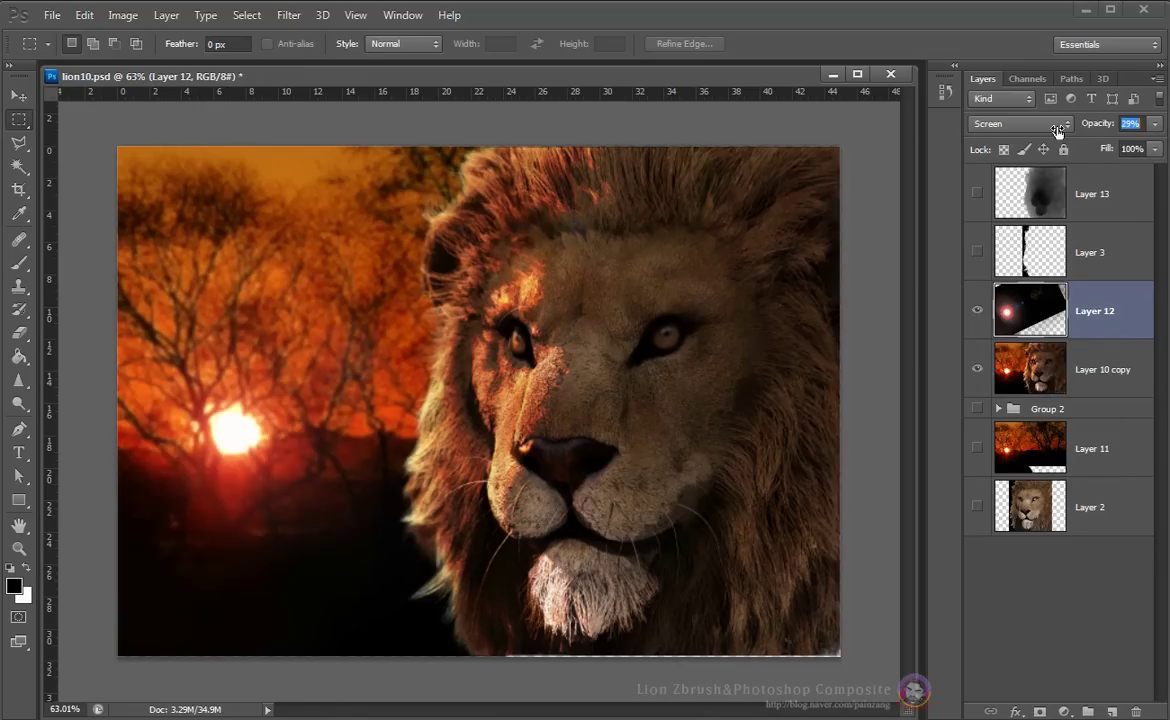
left_click(1100, 370)
key("ctrl+b")
left_click_drag(700, 668, 722, 668)
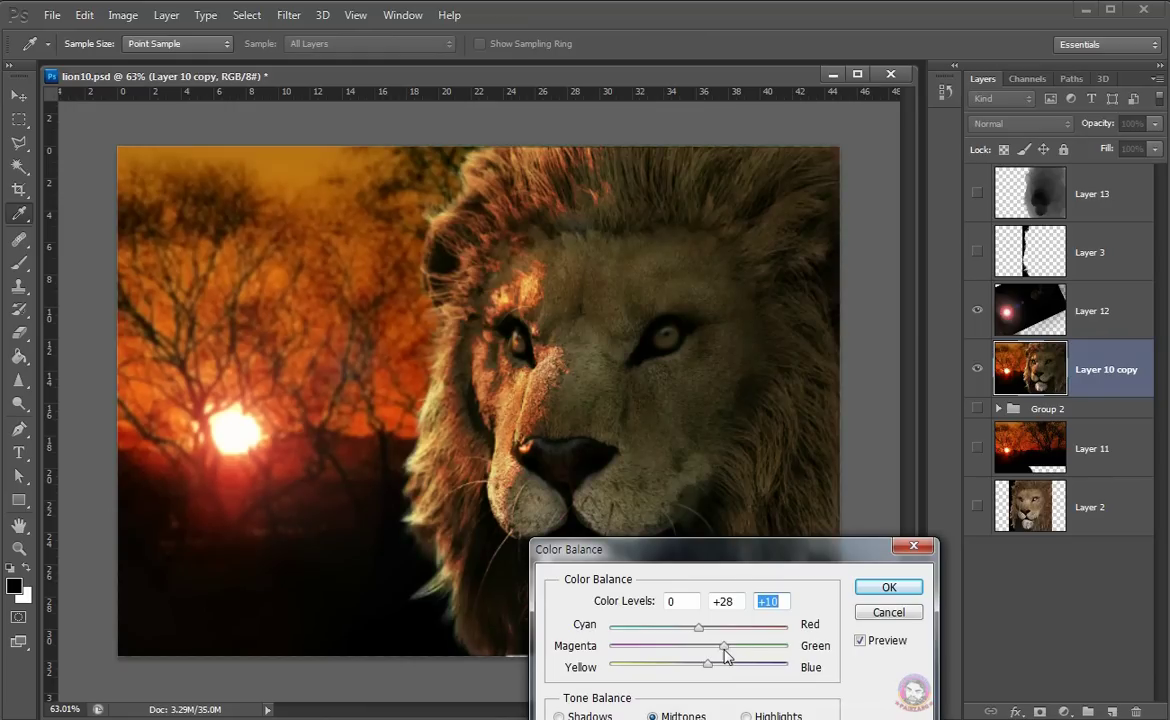
left_click_drag(745, 627, 656, 627)
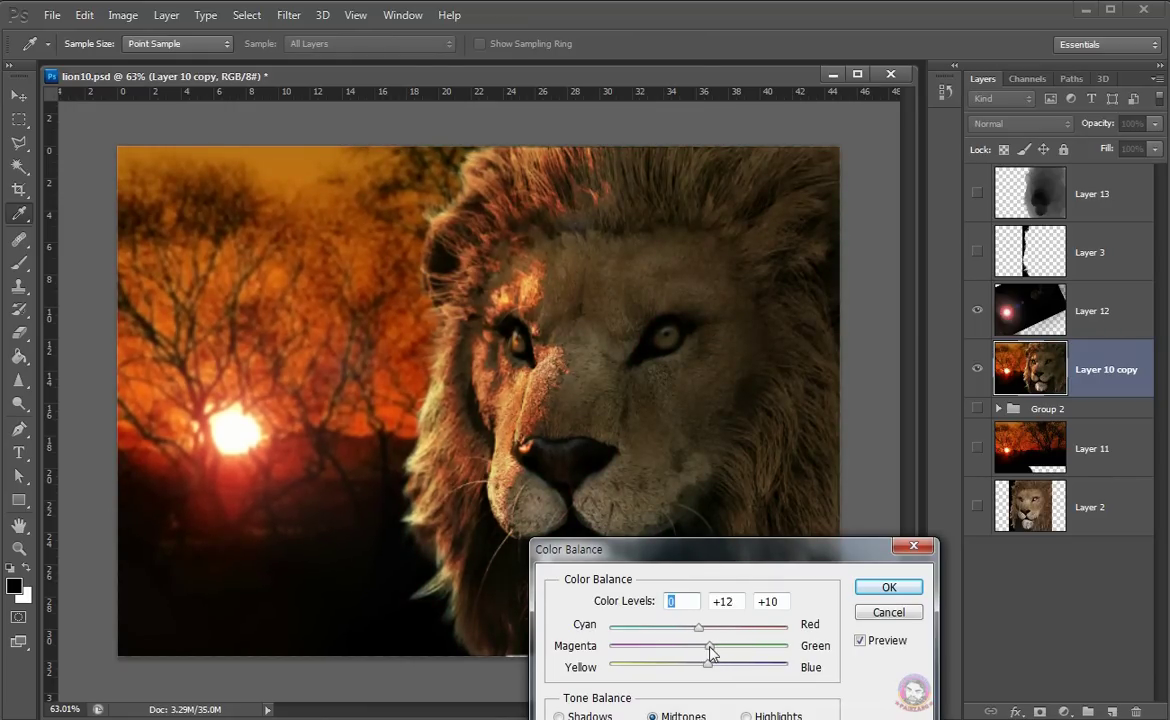
left_click(887, 586)
key("m")
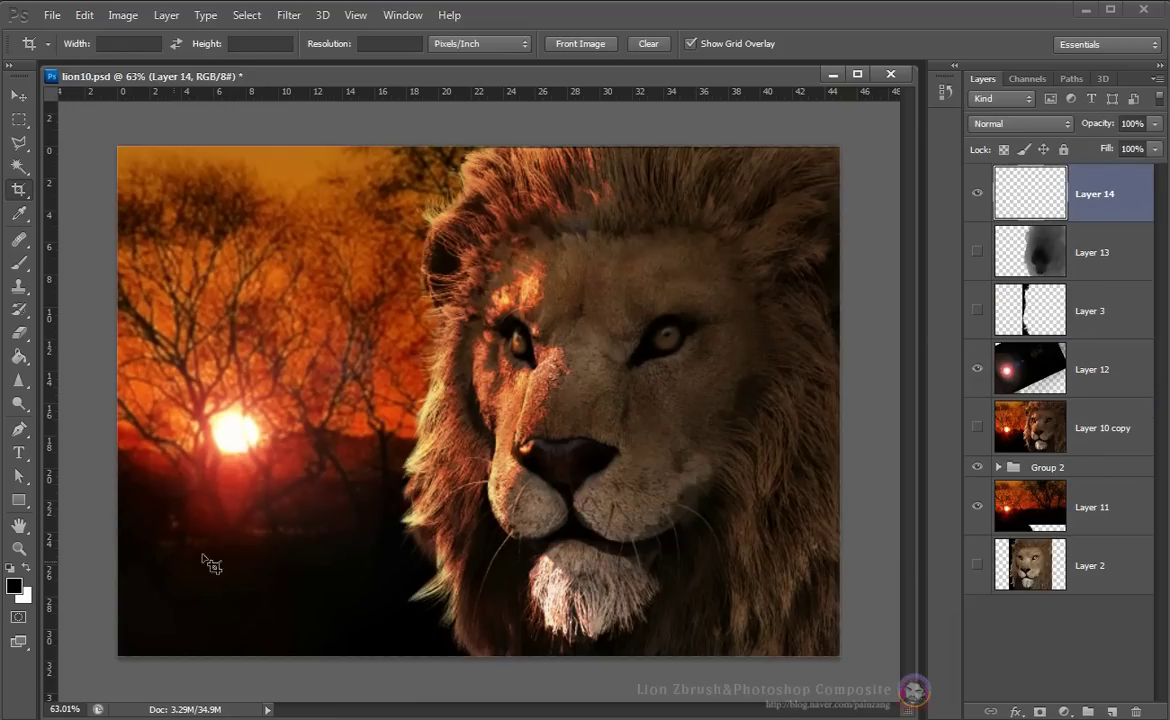
Fill Layer 14 with black and cut a portrait-shaped opening around the lion
key("g")
left_click(444, 311)
key("m")
left_click_drag(813, 130, 375, 660)
key("Delete")
key("ctrl+d")
Widen the left and right black strips inward over the mane edges
left_click_drag(850, 160, 798, 657)
key("ctrl+t")
left_click_drag(798, 400, 785, 400)
key("Return")
left_click_drag(289, 148, 367, 675)
key("ctrl+t")
left_click_drag(367, 400, 387, 400)
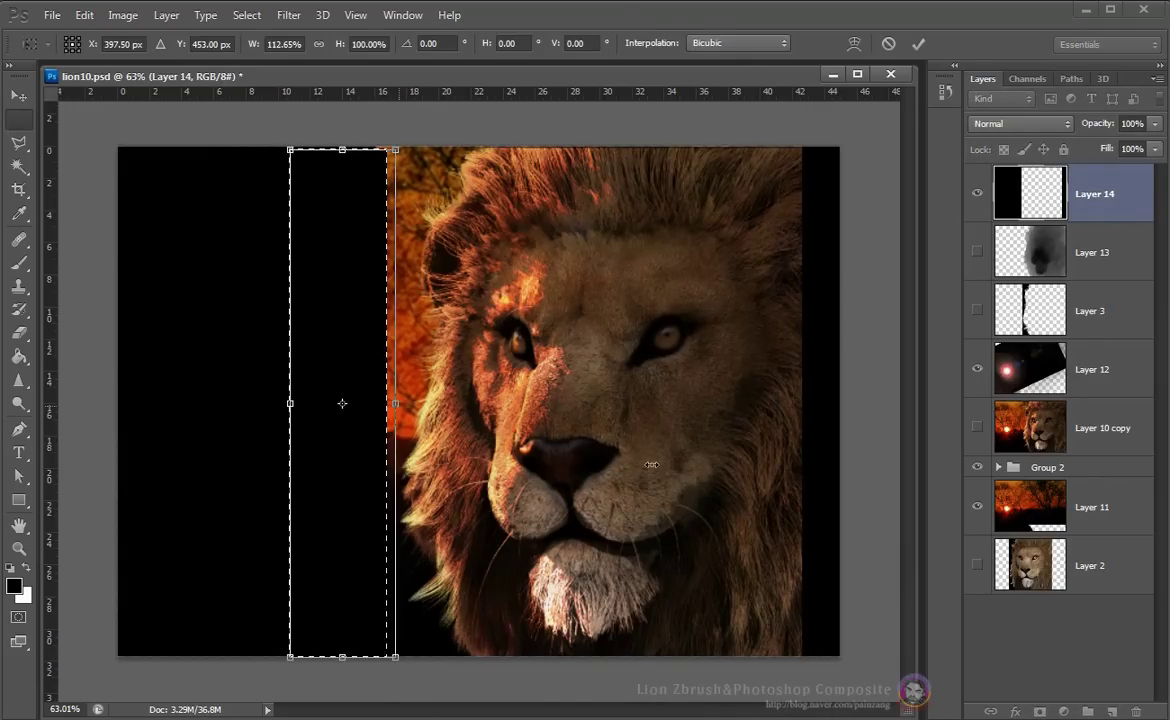
key("Return")
key("ctrl+d")
left_click(1100, 565)
Duplicate the layers beneath Layer 14 and merge the copies into one layer
left_click(1115, 273, "shift")
key("ctrl+j")
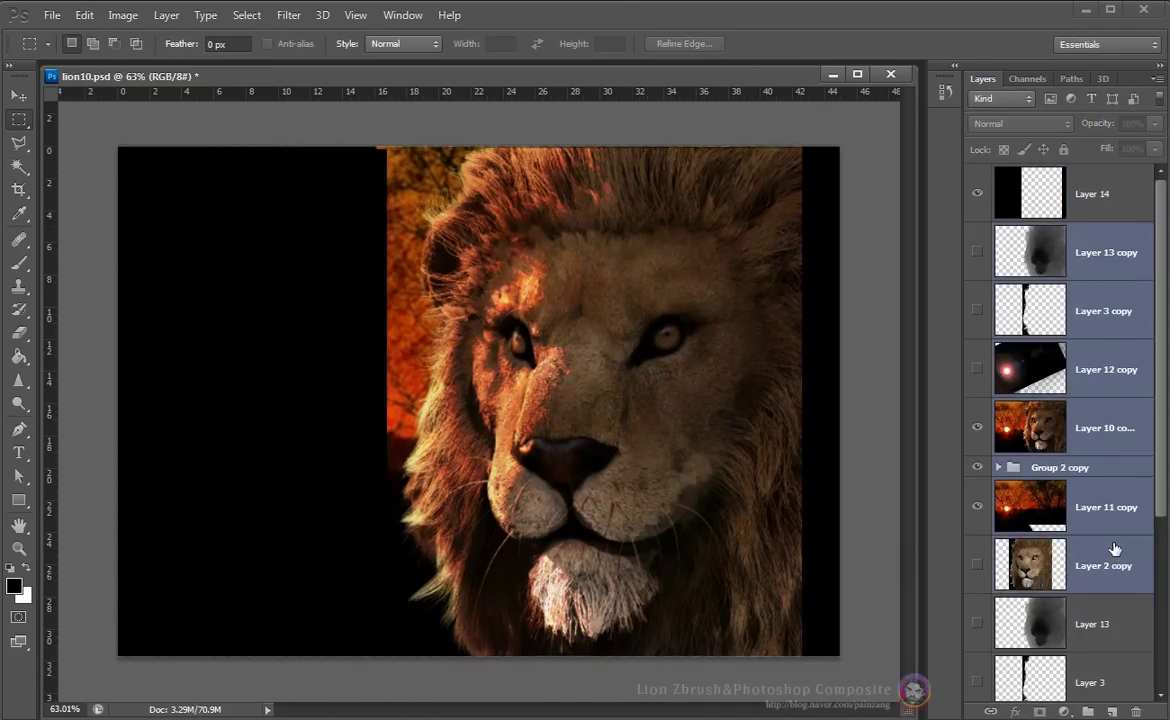
key("ctrl+e")
Try the merged copy in Screen blend mode, then delete it
left_click(1020, 123)
left_click(1030, 286)
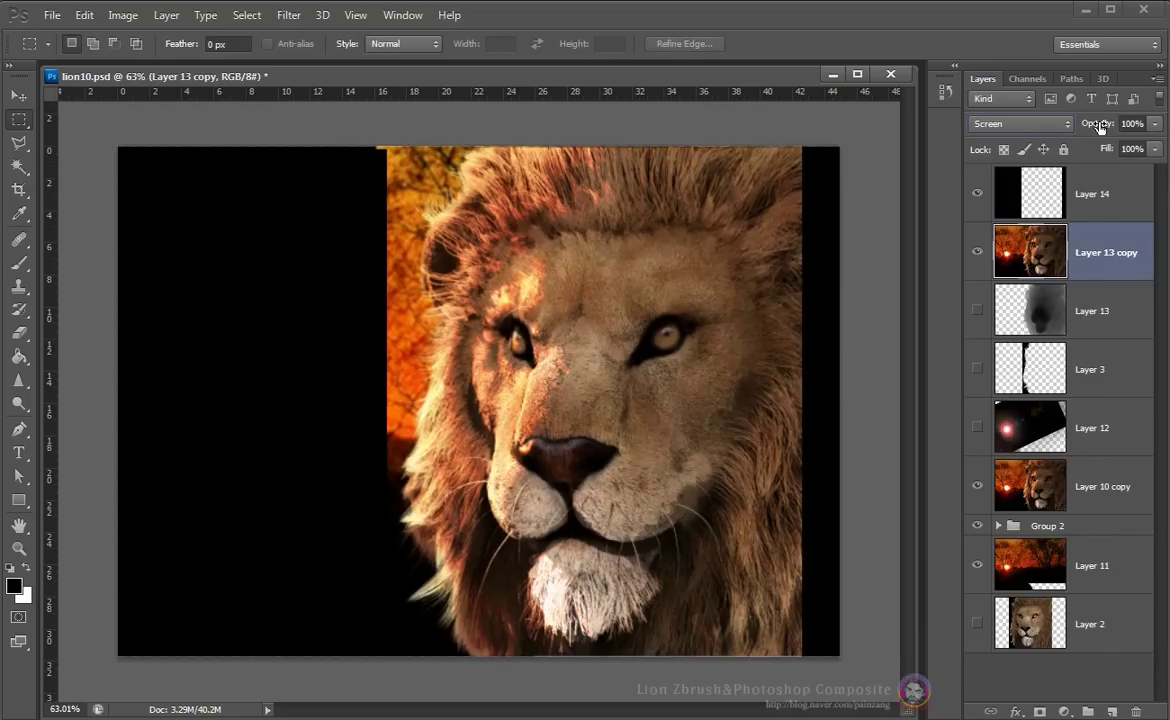
left_click_drag(1110, 258, 1136, 712)
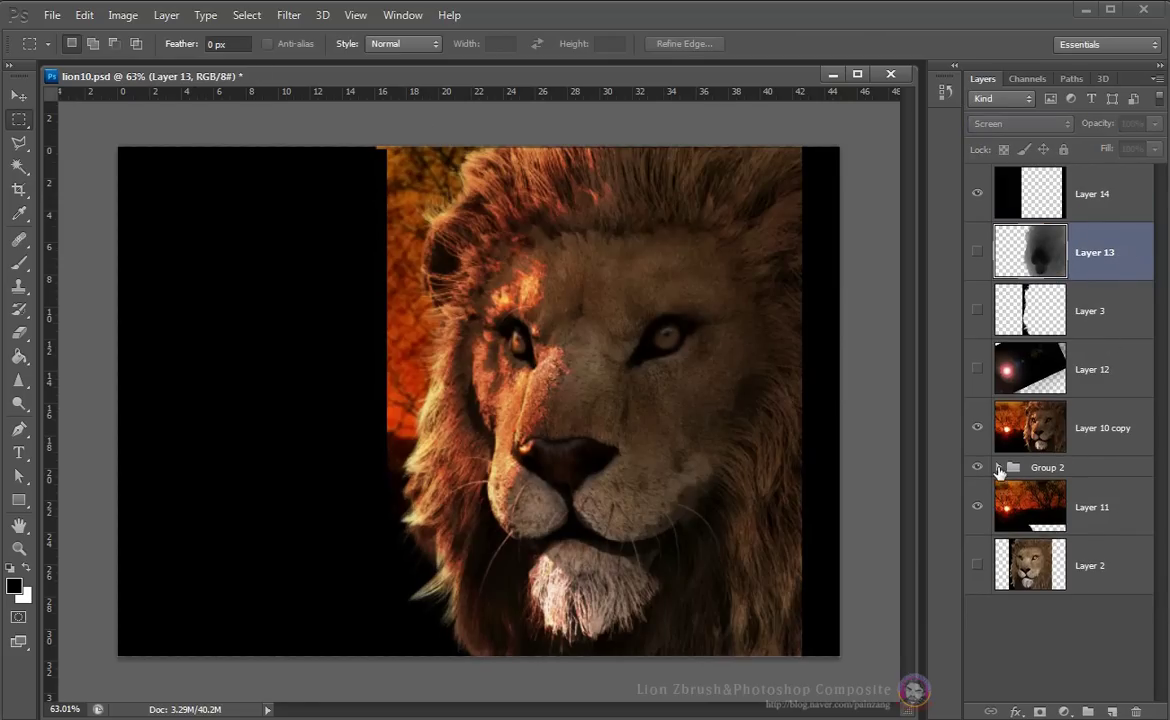
Expand the groups and set Layer 9's red rim shading to 45% opacity
left_click(998, 467)
scroll(1060, 450, "down", 5)
left_click(1020, 441)
mouse_move(1095, 125)
left_mouse_down()
mouse_move(1117, 125)
mouse_move(1010, 172)
left_mouse_up()
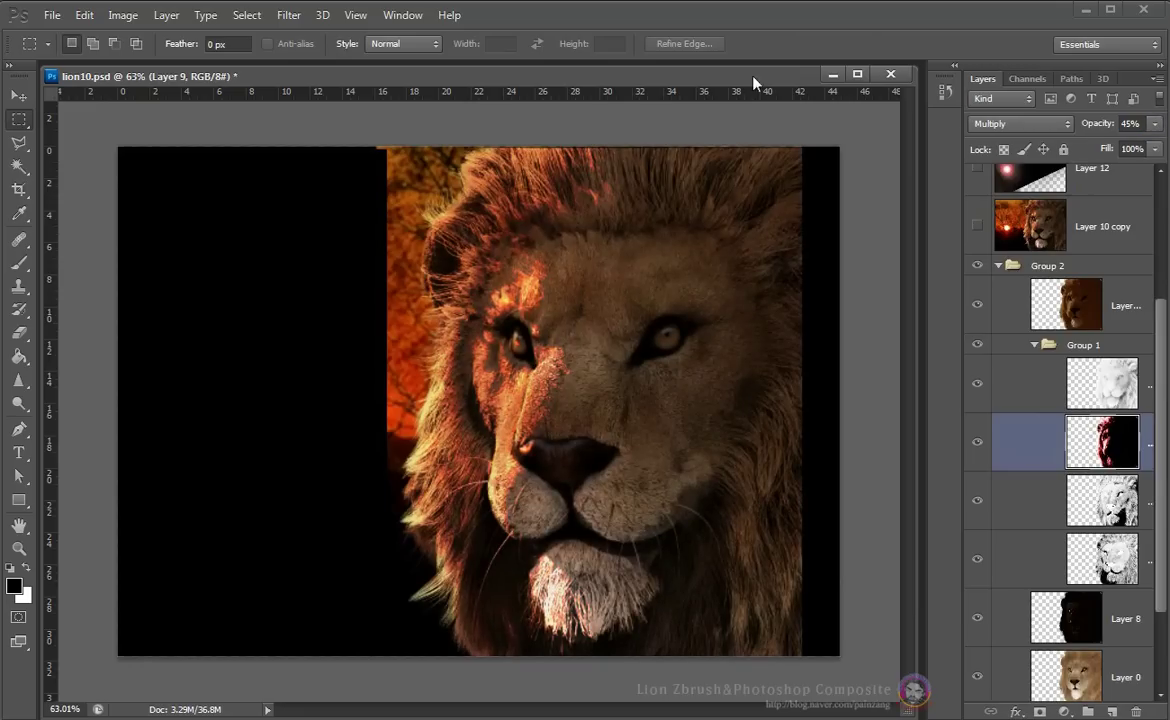
Crop to a tall frame around the lion's head, then fit the result on screen
key("c")
left_click_drag(799, 147, 388, 700)
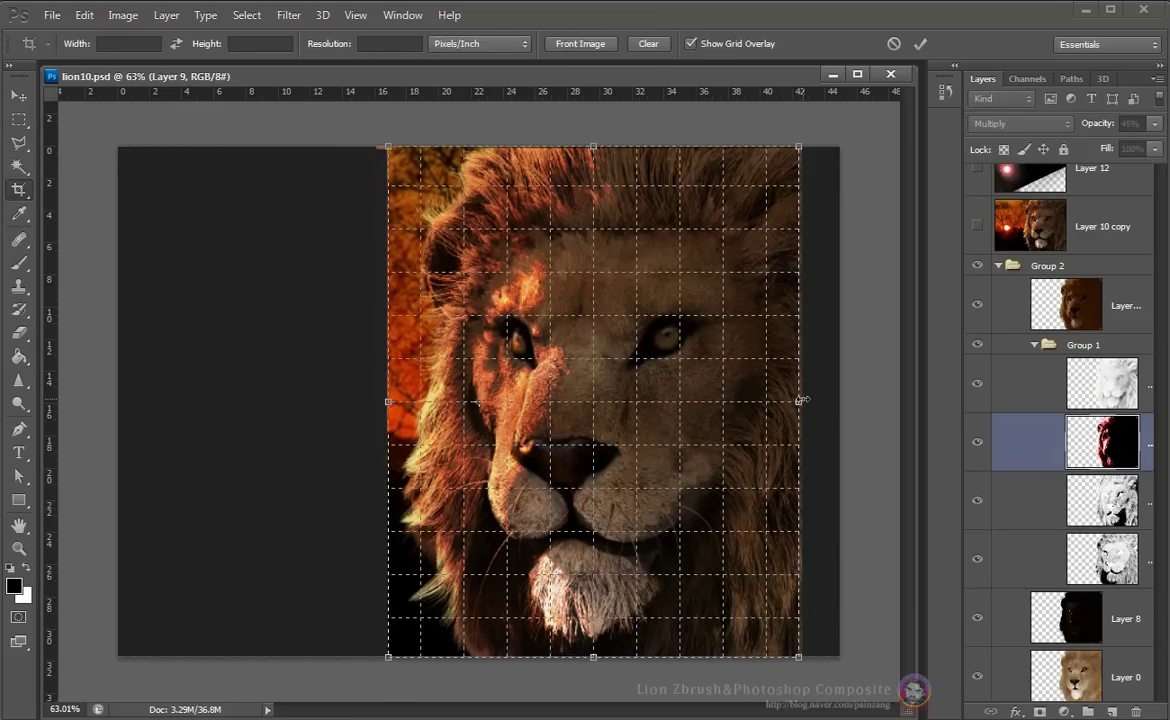
key("Return")
key("ctrl+0")
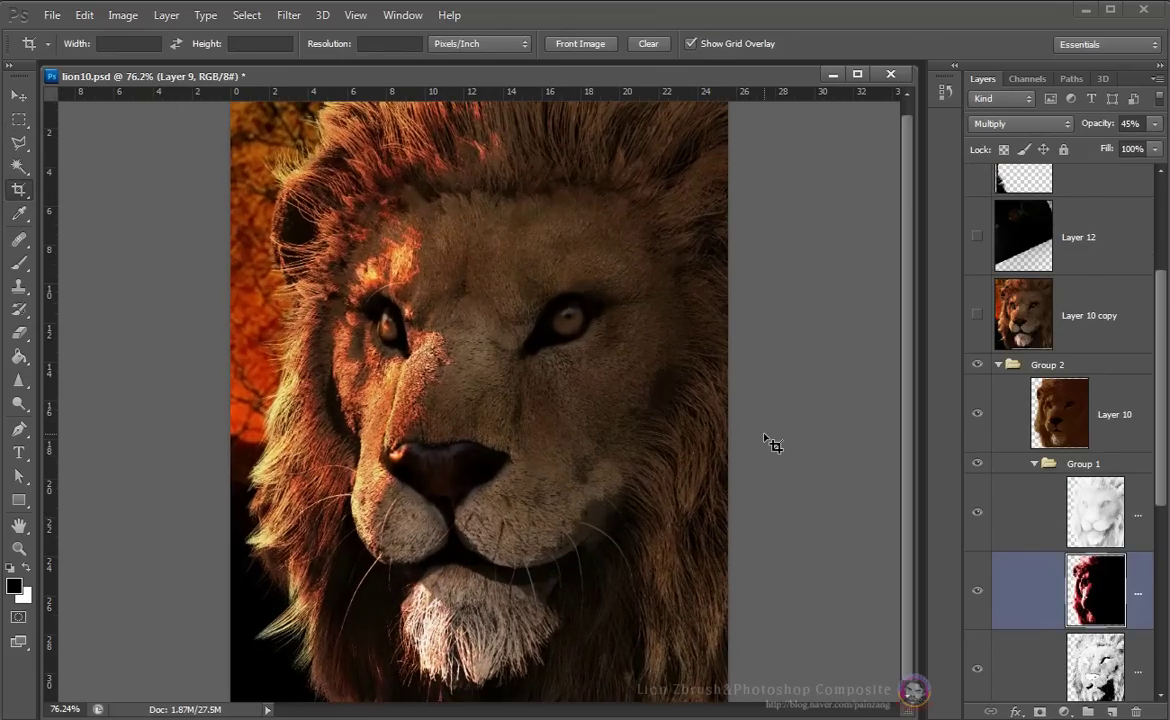